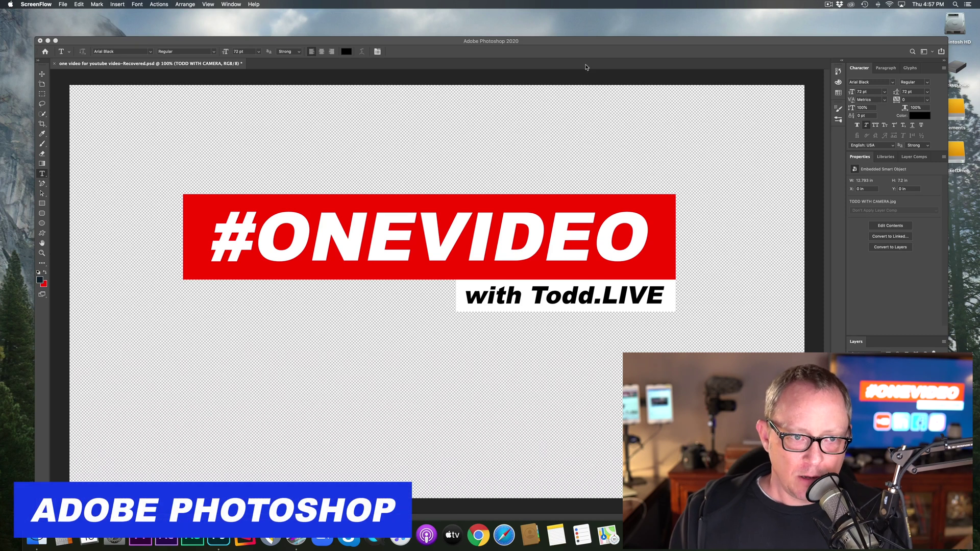
Bring Photoshop forward and make the TODD WITH CAMERA photo layer visible
left_click(577, 44)
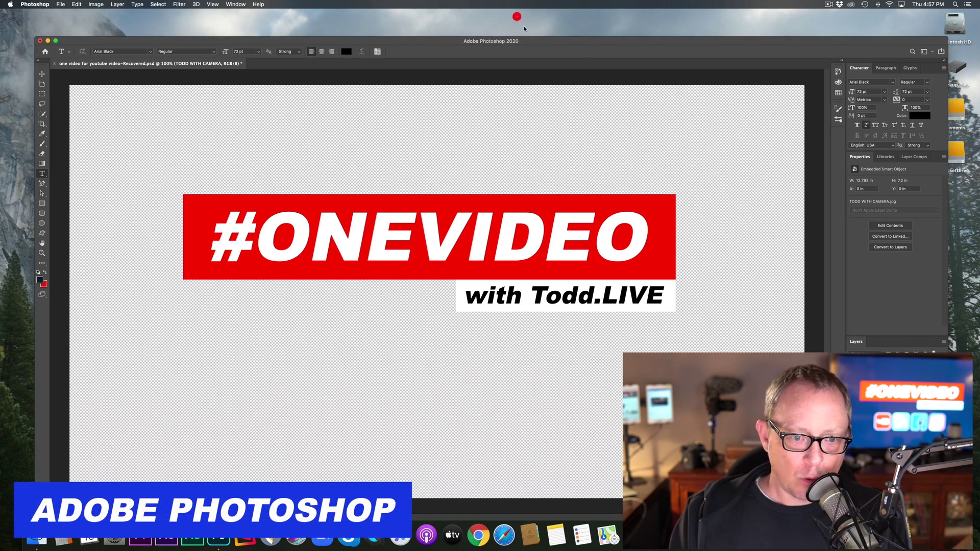
mouse_move(535, 44)
left_mouse_down()
mouse_move(511, 35)
mouse_move(530, 30)
left_mouse_up()
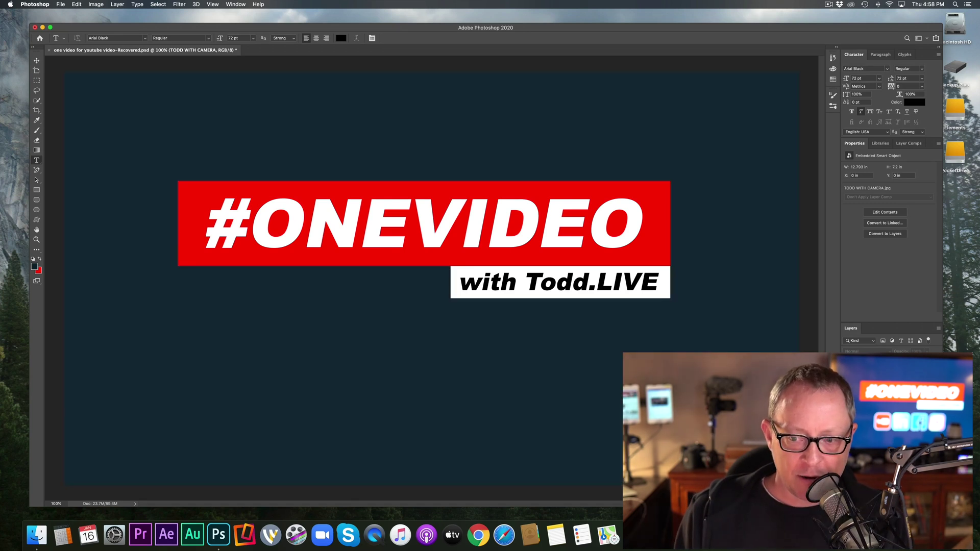
left_click(846, 481)
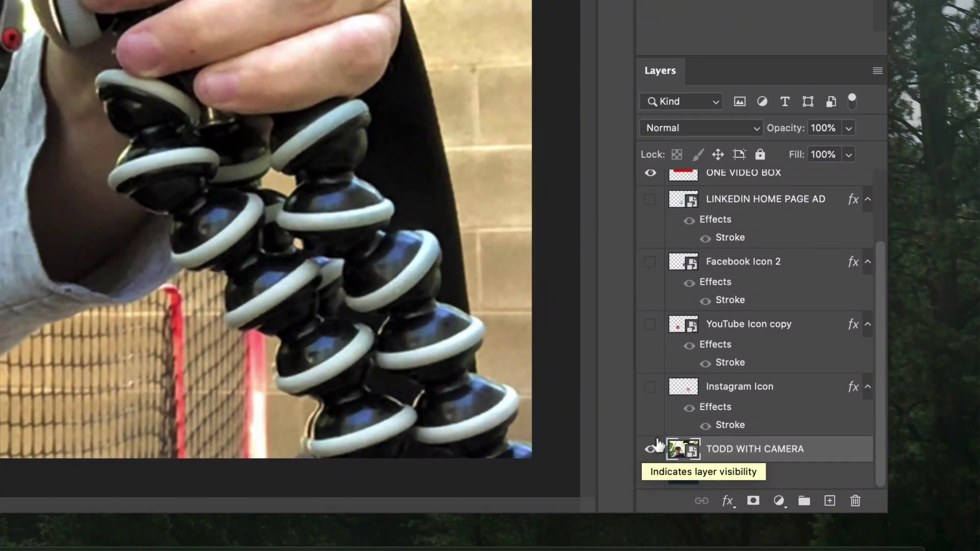
Select the ONE VIDEO BOX, #ONEVIDEO and Todd.LIVE Box layers together
scroll(660, 427, "up", 3)
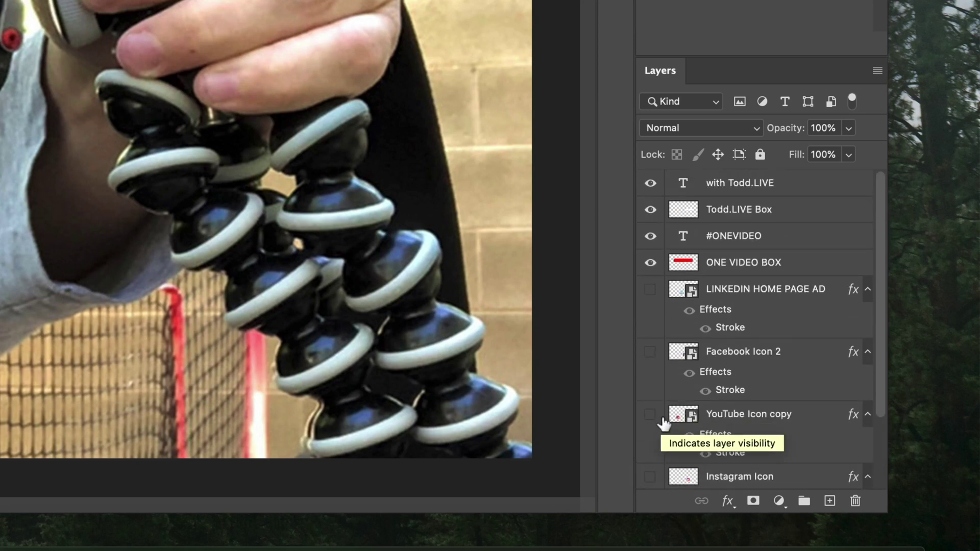
left_click(726, 263)
left_click(718, 236, "shift")
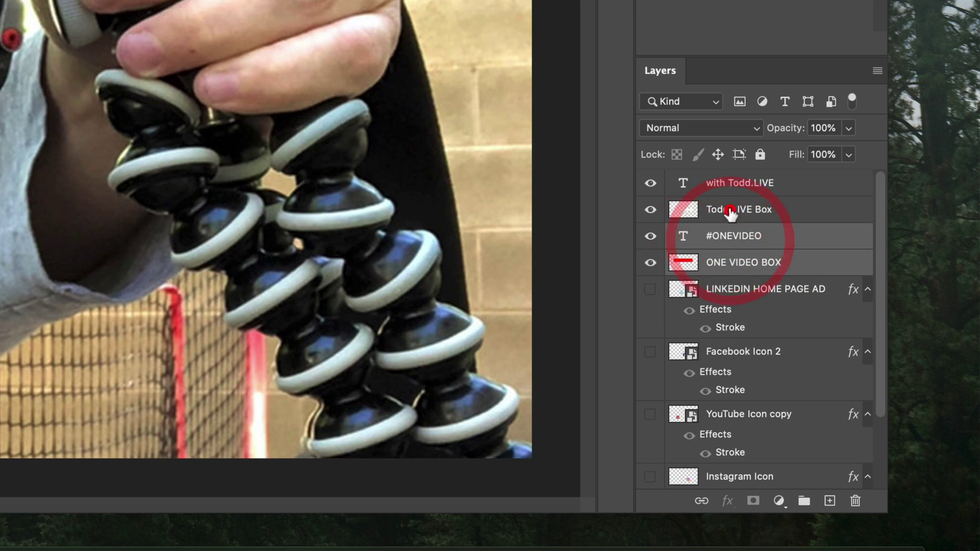
left_click(729, 209, "shift")
Select the four banner layers and move the banner lower on the photo, undoing a stray move
left_click(726, 187, "shift")
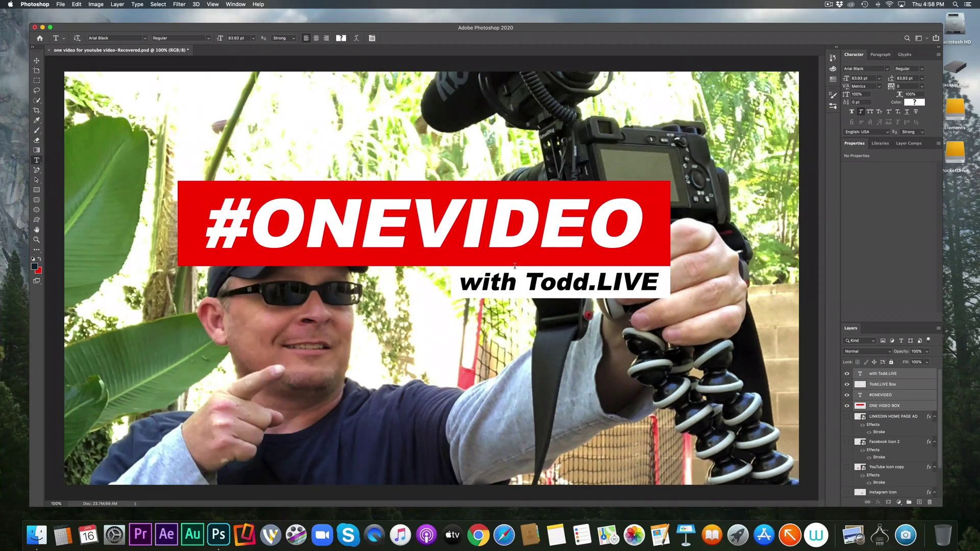
left_click(37, 61)
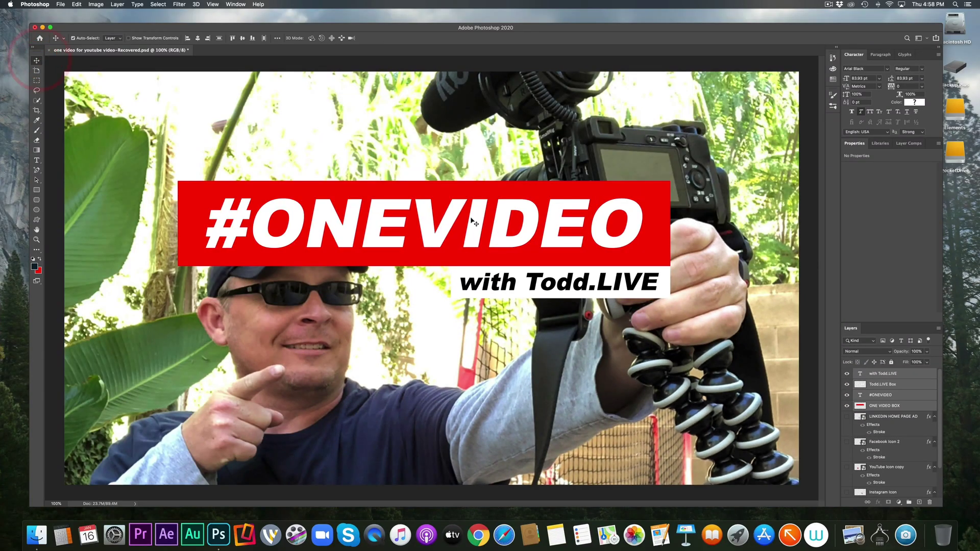
left_click_drag(471, 221, 518, 287)
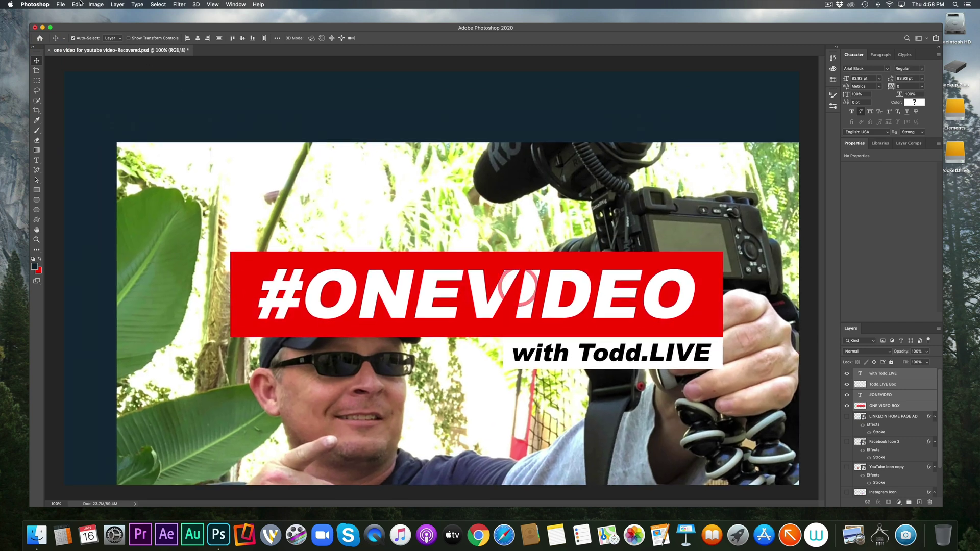
left_click(77, 4)
left_click(77, 14)
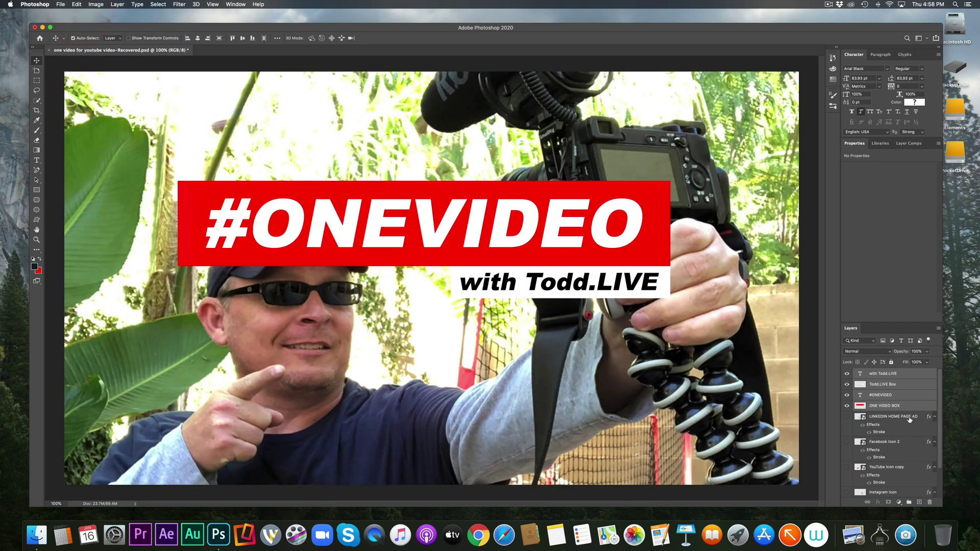
scroll(876, 438, "down", 1)
scroll(877, 437, "down", 2)
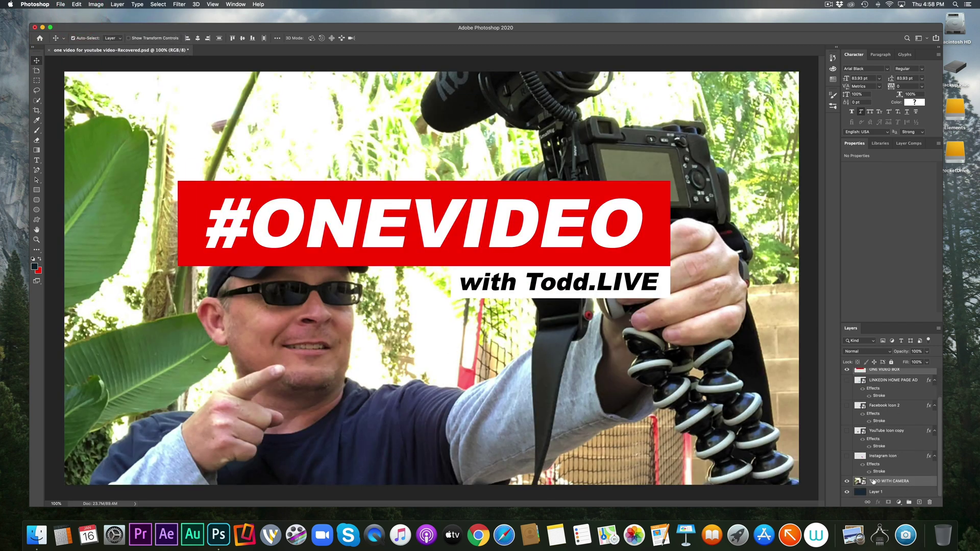
left_click(872, 479)
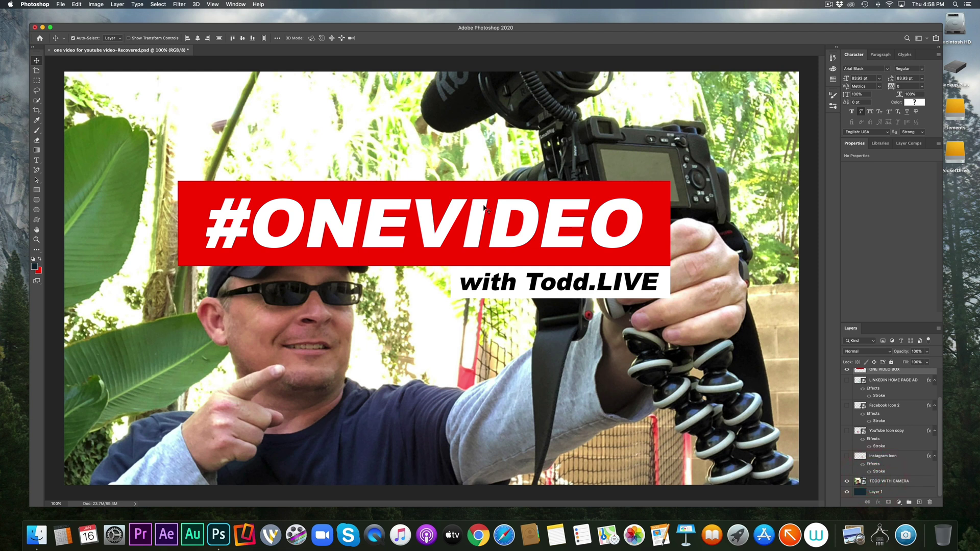
left_click_drag(485, 208, 486, 228)
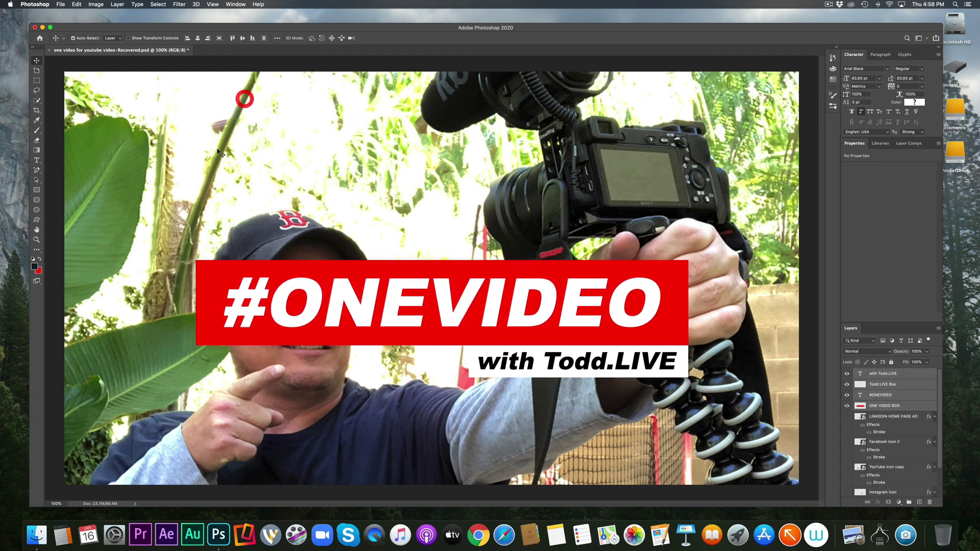
Scale the banner down to about 3 inches wide (about 29%) and apply it
left_click(77, 4)
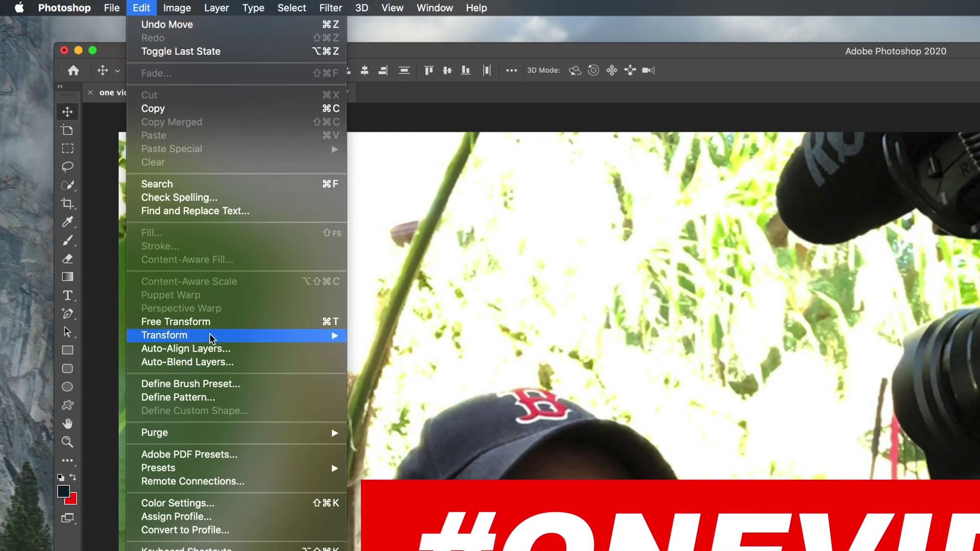
mouse_move(212, 339)
left_click(370, 354)
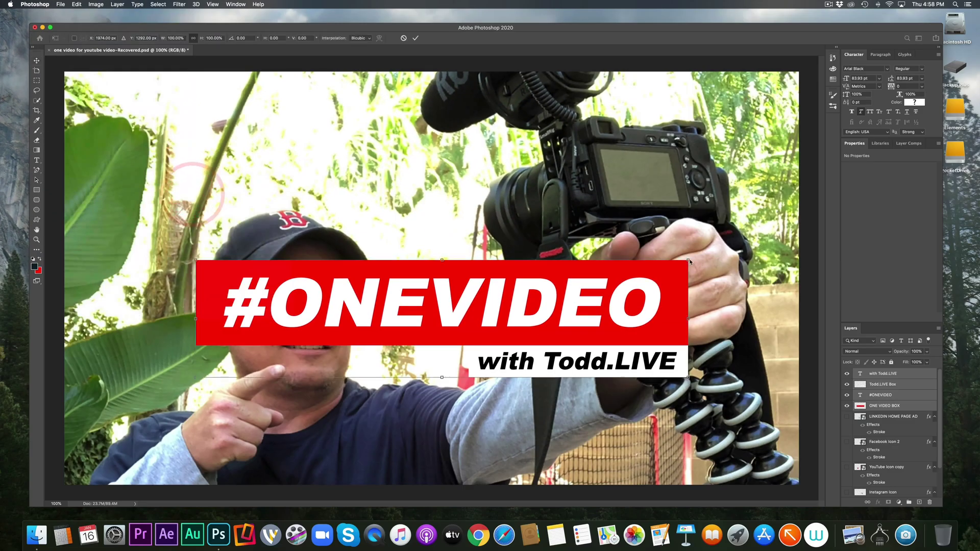
left_click_drag(627, 277, 344, 367)
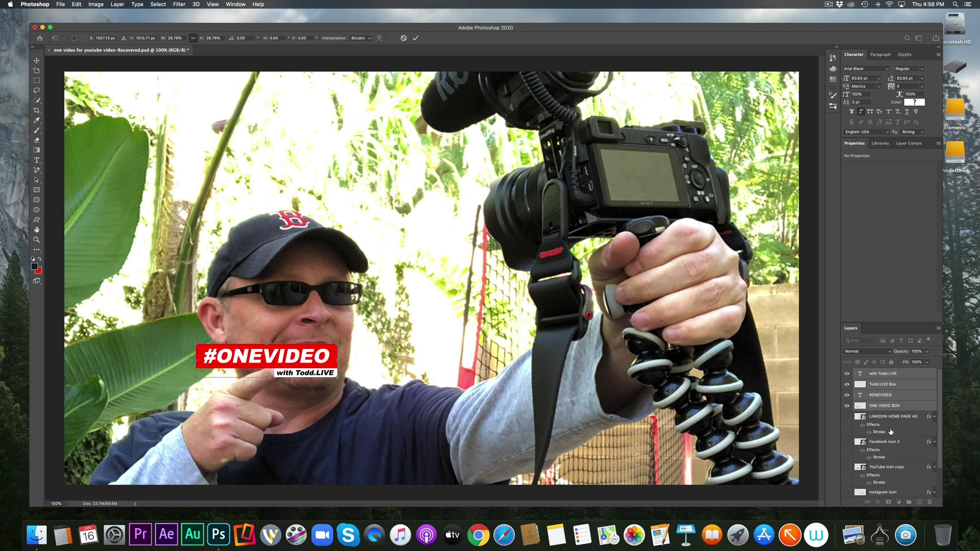
left_click(892, 429)
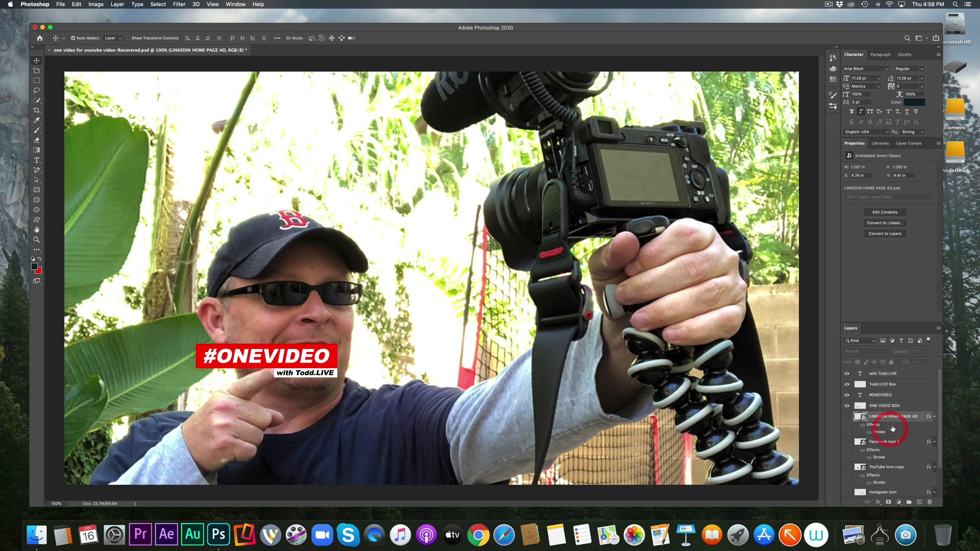
Reorder TODD WITH CAMERA in the layer stack, leaving it just above Layer 1, then hide it
left_click(877, 375)
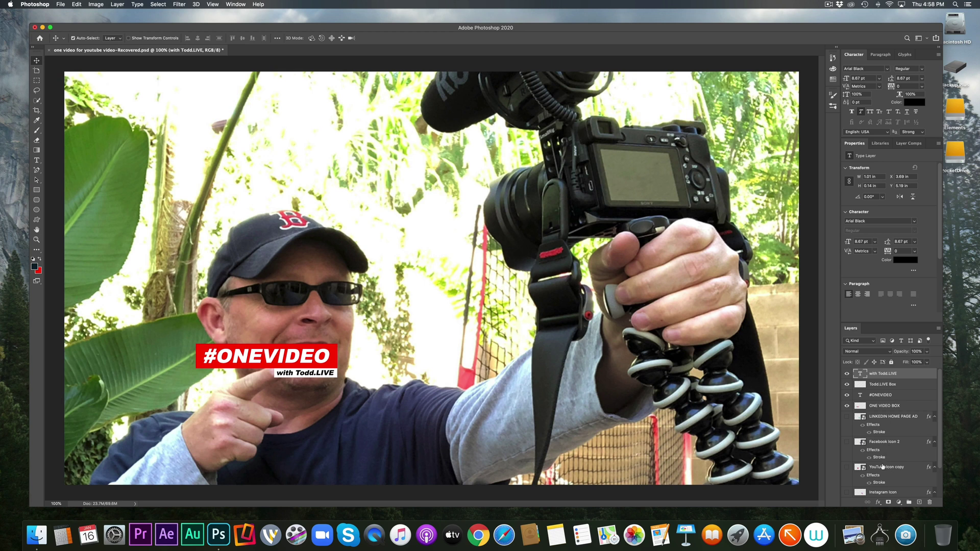
scroll(882, 466, "down", 3)
left_click(884, 482)
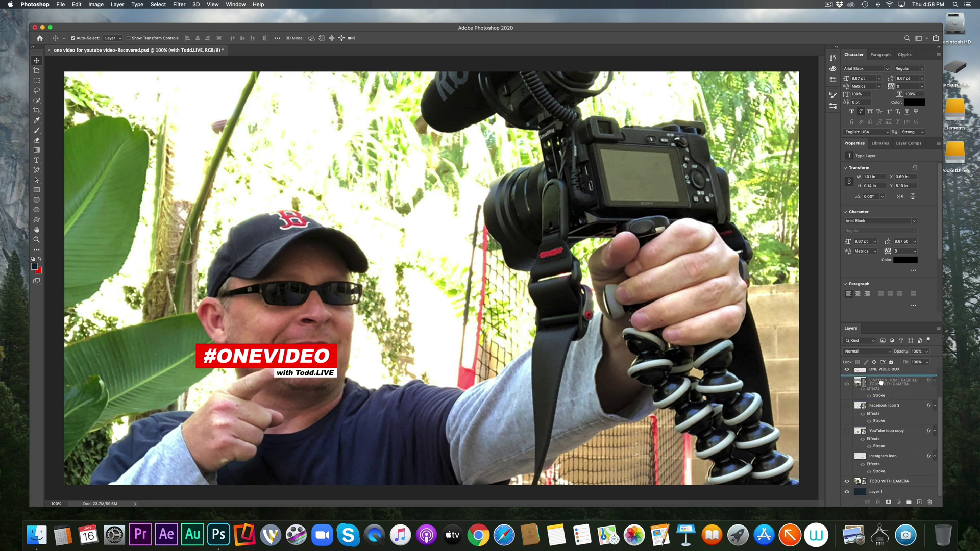
scroll(885, 398, "up", 5)
left_click_drag(891, 418, 882, 486)
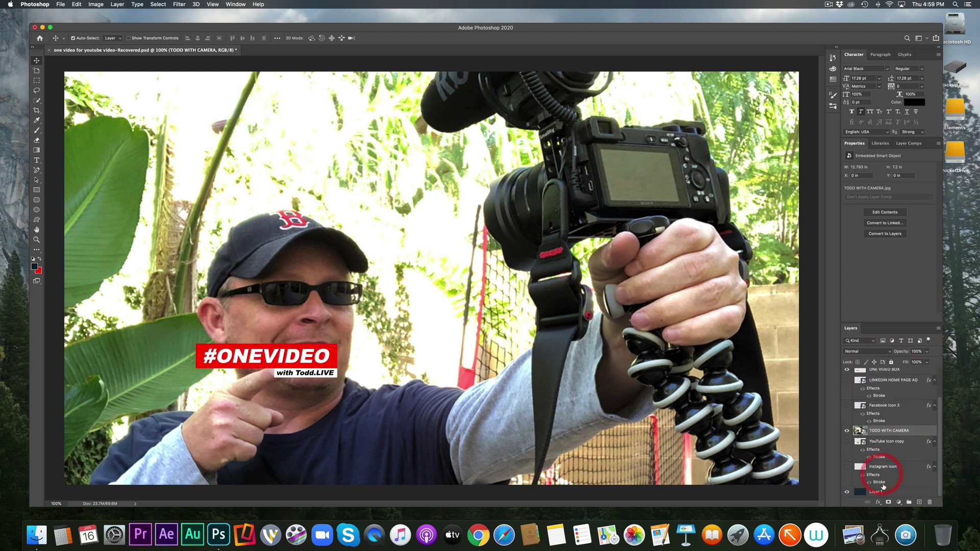
left_click_drag(892, 433, 890, 497)
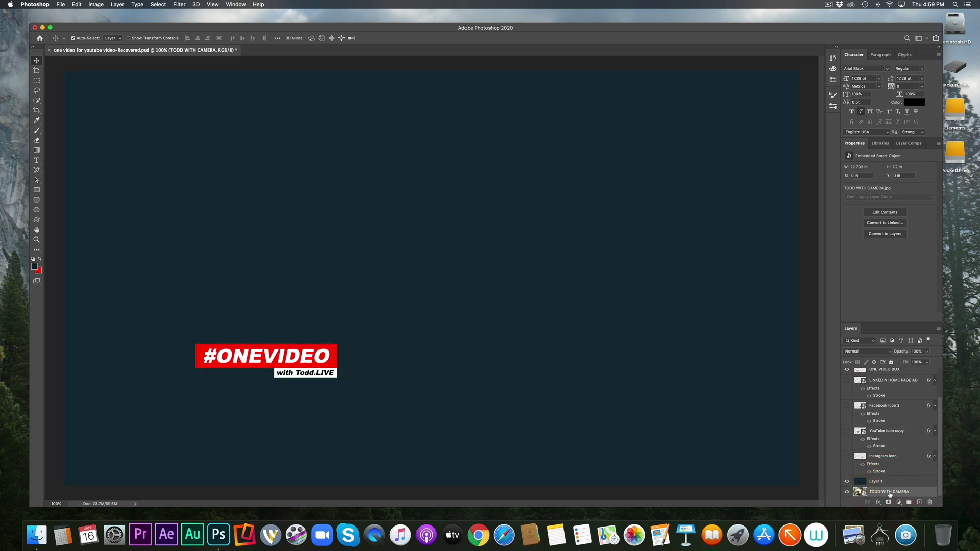
left_click_drag(887, 493, 875, 481)
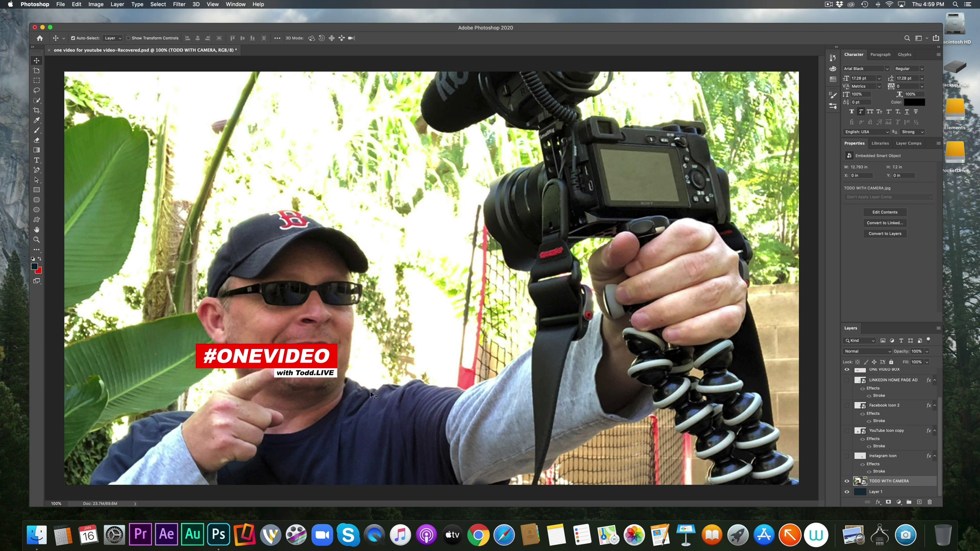
left_click(847, 482)
Hide Layer 1 and move the four banner layers toward the canvas centre, undoing a stray text move
left_click(846, 492)
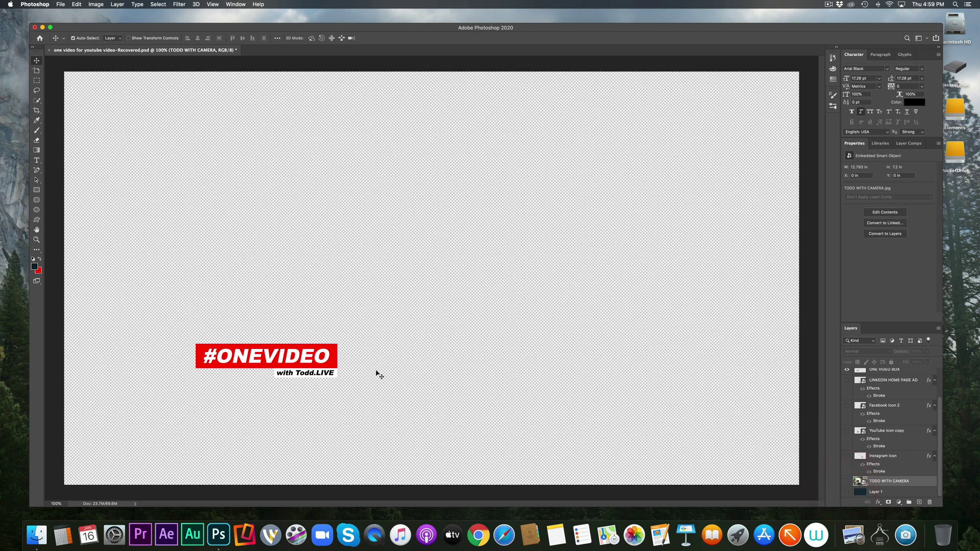
mouse_move(308, 359)
left_mouse_down()
mouse_move(348, 351)
mouse_move(309, 359)
left_mouse_up()
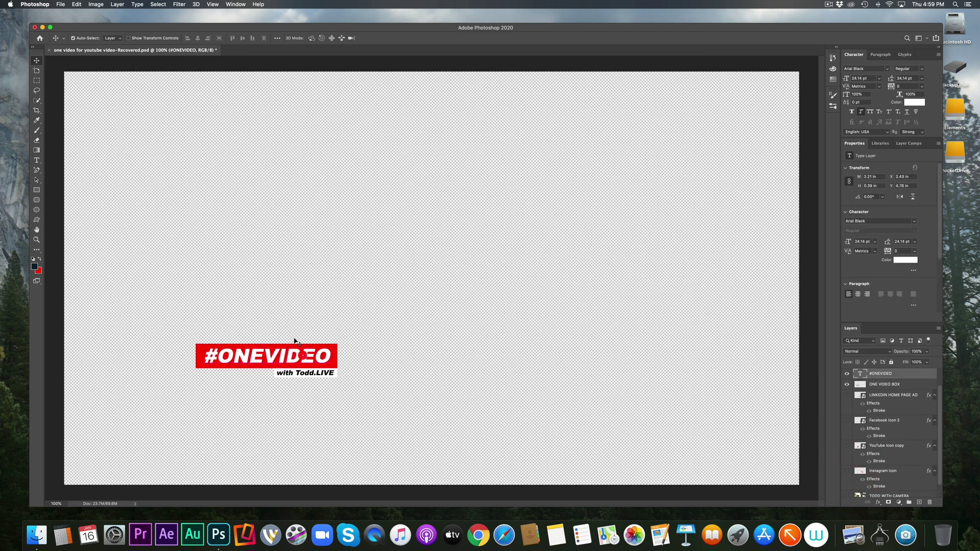
left_click(77, 4)
left_click(92, 14)
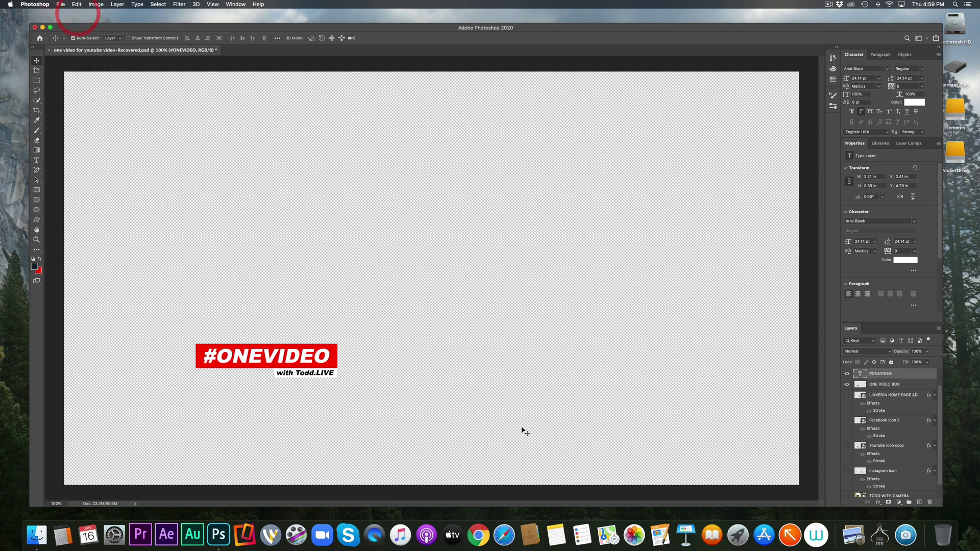
scroll(867, 407, "up", 2)
left_click(878, 407)
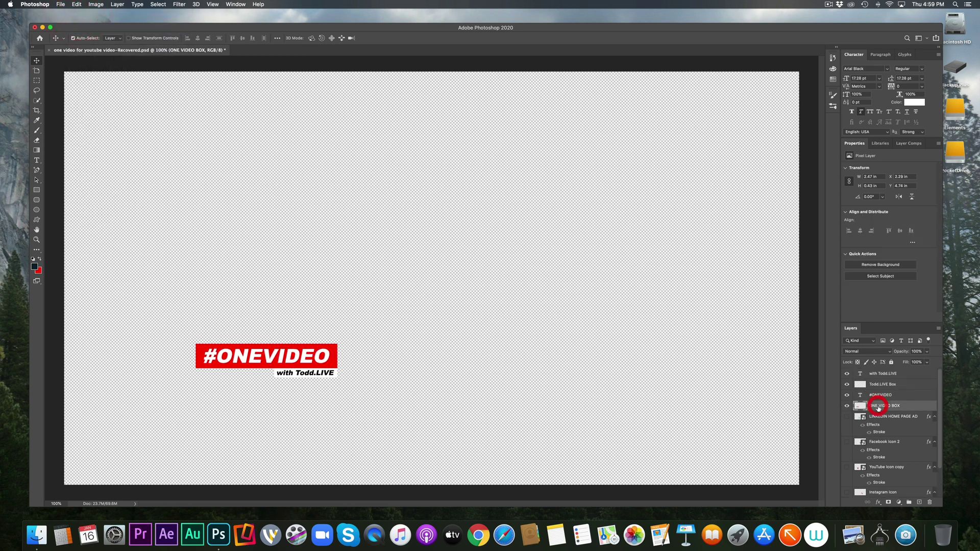
left_click(876, 394, "shift")
left_click(878, 374, "shift")
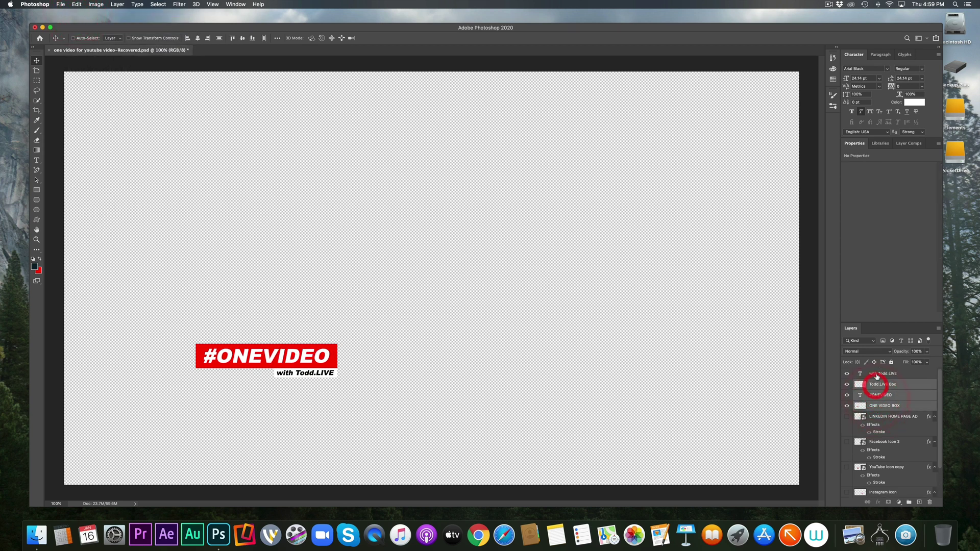
left_click_drag(282, 379, 485, 253)
left_click(247, 161)
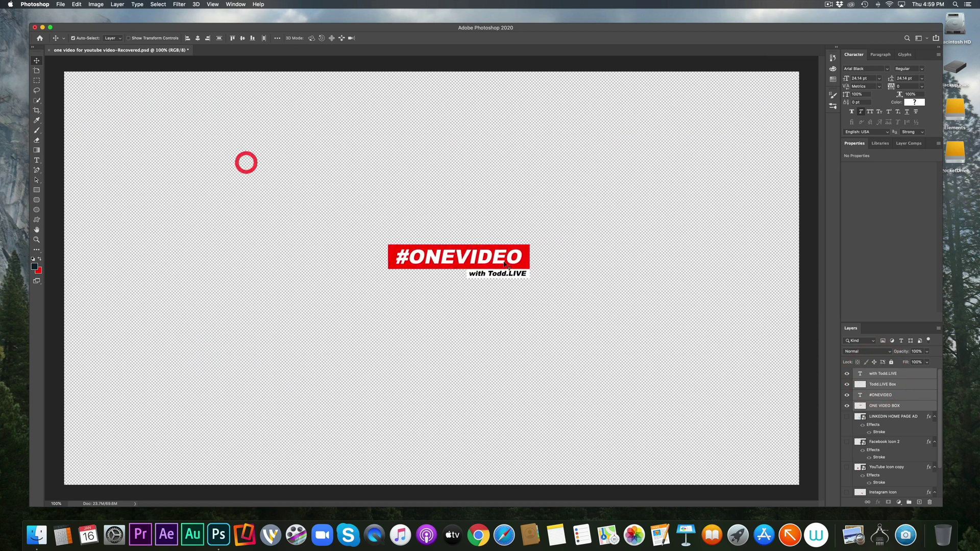
Enlarge the banner to about 290% near centre and show the LINKEDIN HOME PAGE AD icon
left_click(75, 4)
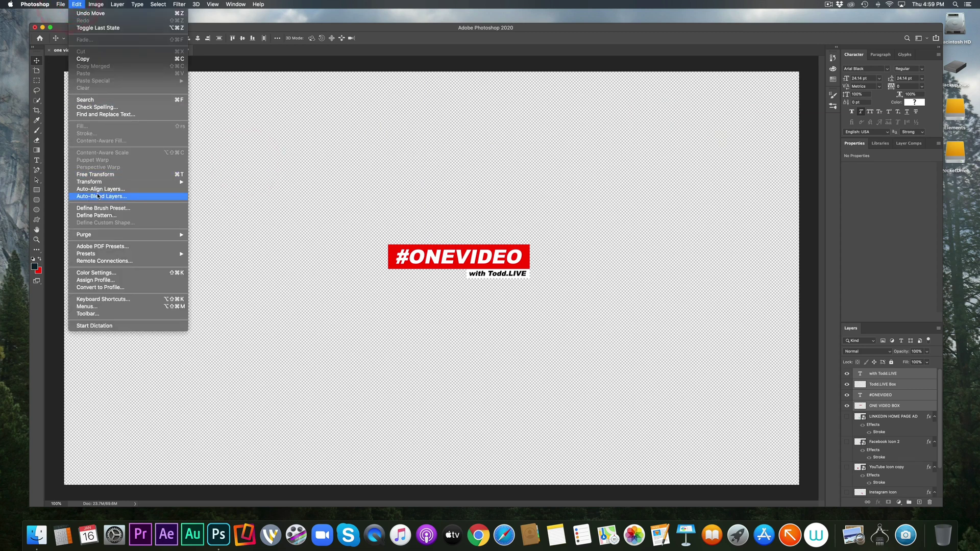
mouse_move(102, 182)
left_click(230, 194)
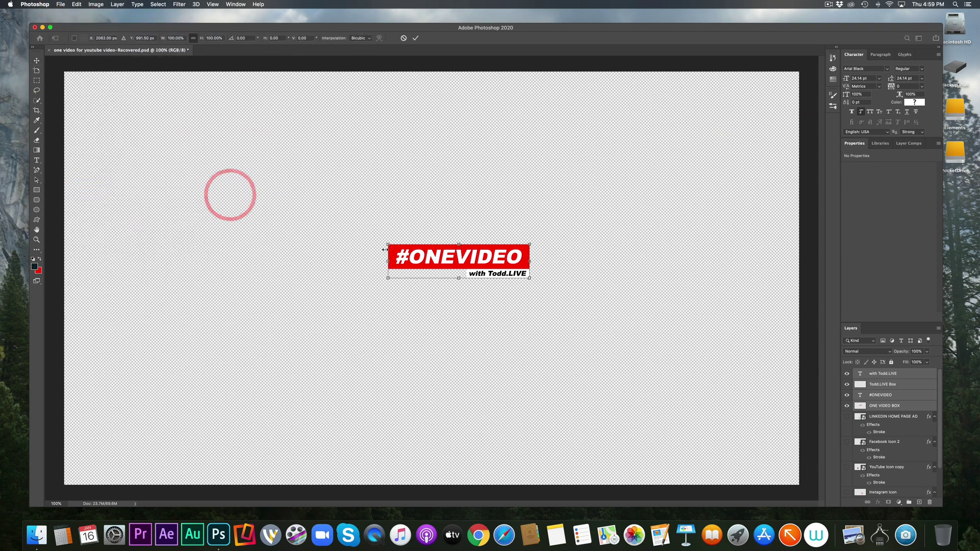
left_click_drag(387, 244, 122, 158)
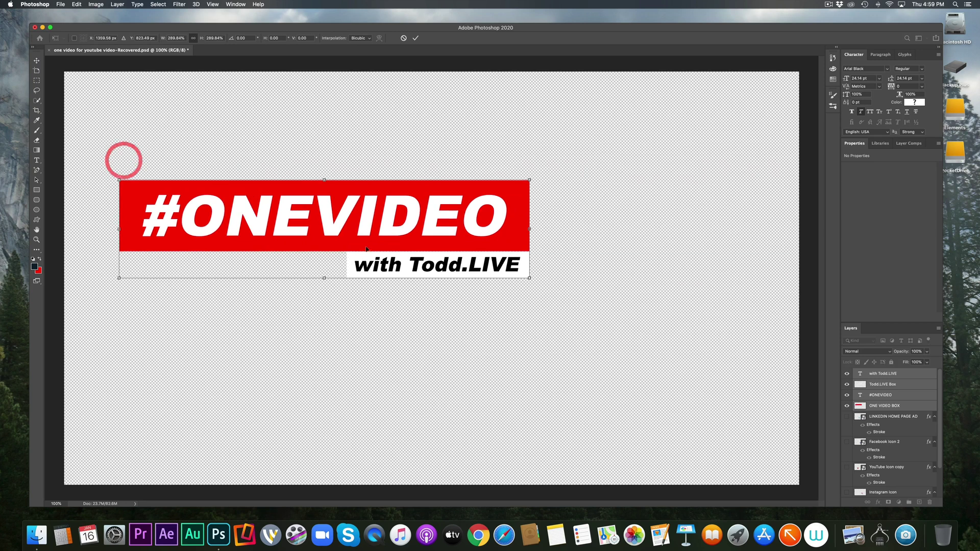
left_click_drag(363, 227, 464, 278)
left_click(612, 330)
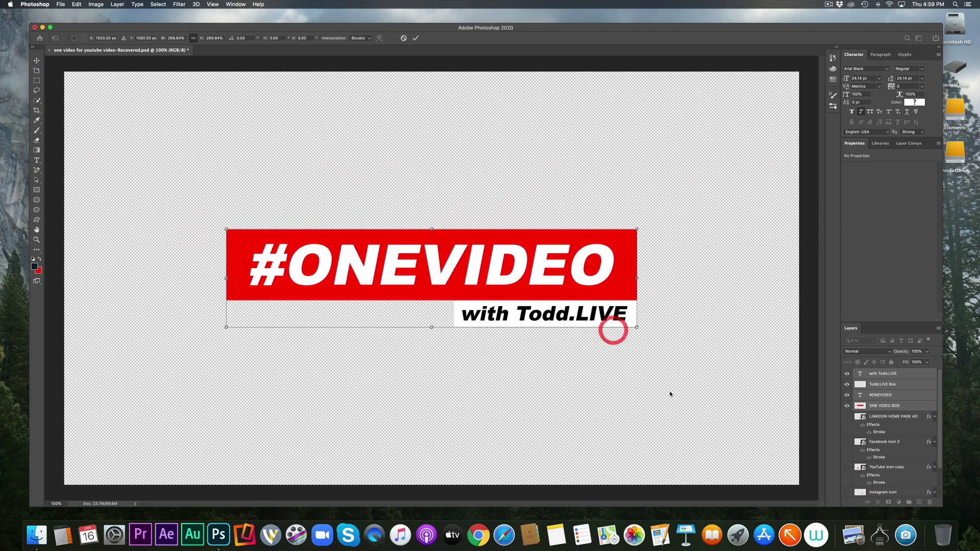
scroll(861, 428, "down", 2)
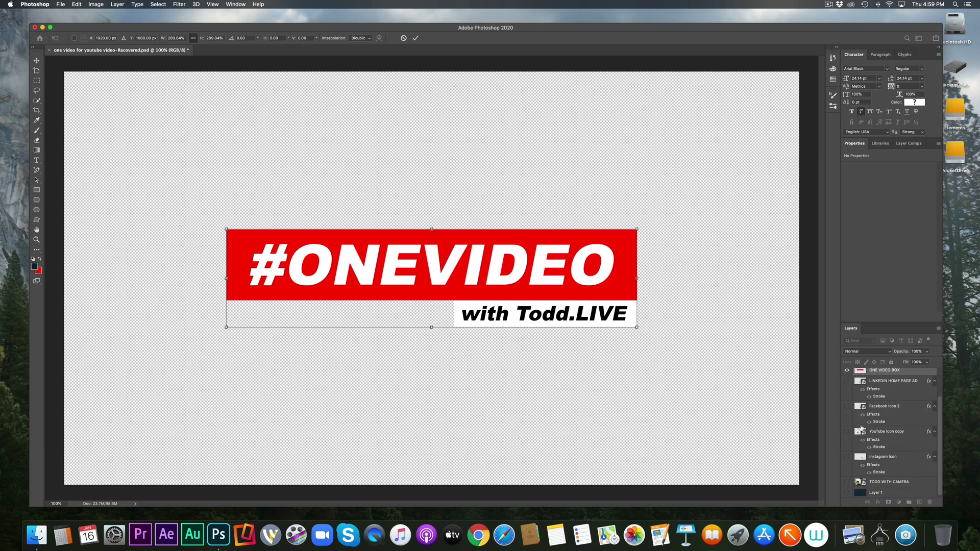
left_click(847, 383)
left_click_drag(378, 366, 274, 360)
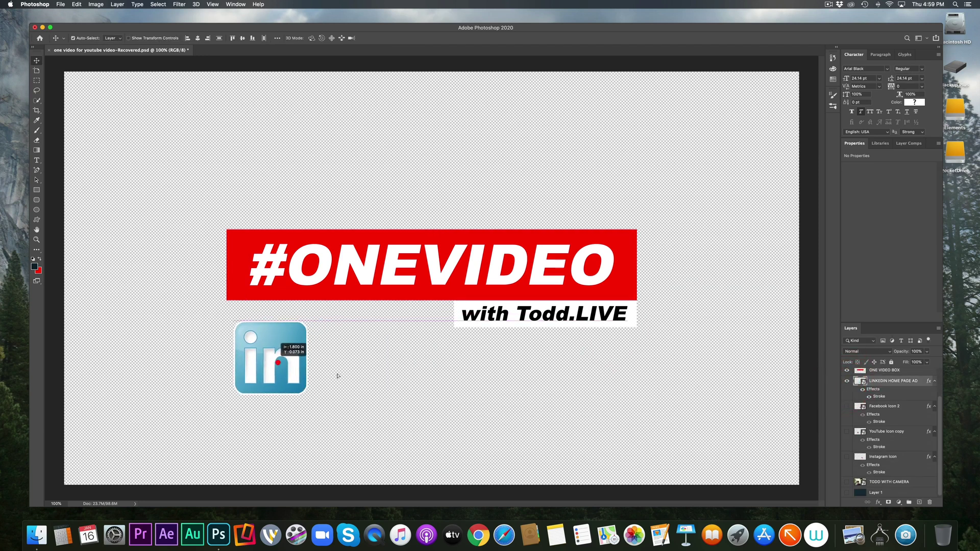
left_click(847, 406)
left_click(886, 406)
left_click_drag(378, 359, 353, 346)
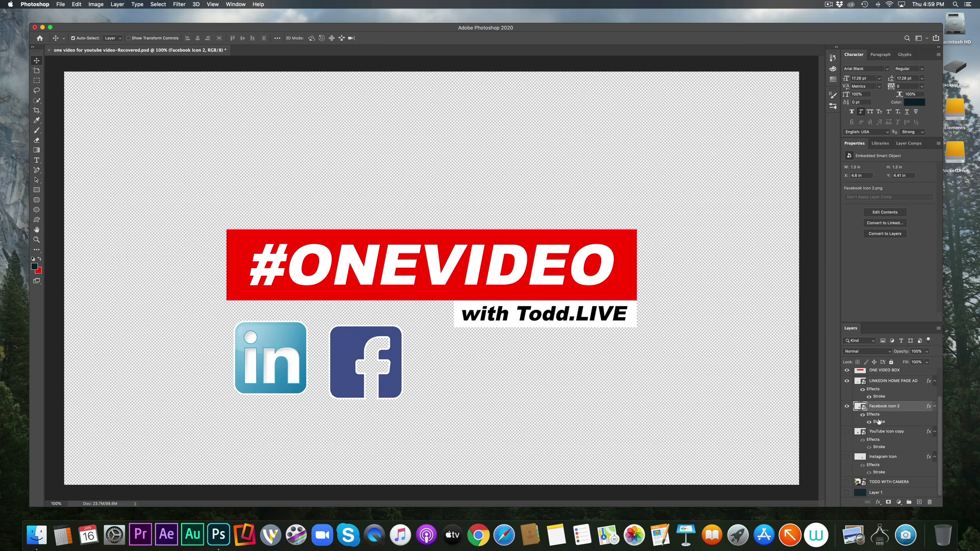
left_click(847, 406)
left_click(846, 381)
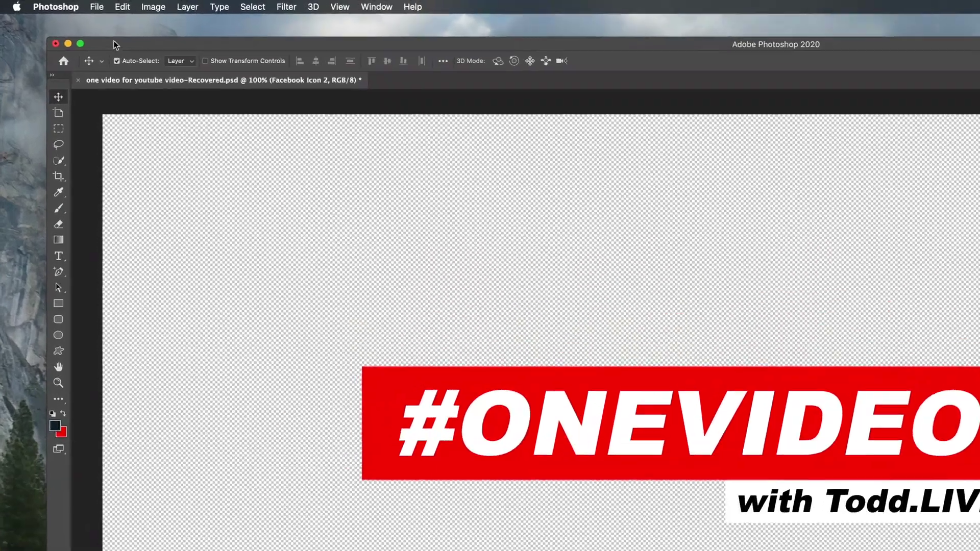
Create a new transparent 3840 x 2160 px, 300 ppi document from the Recent presets
left_click(61, 4)
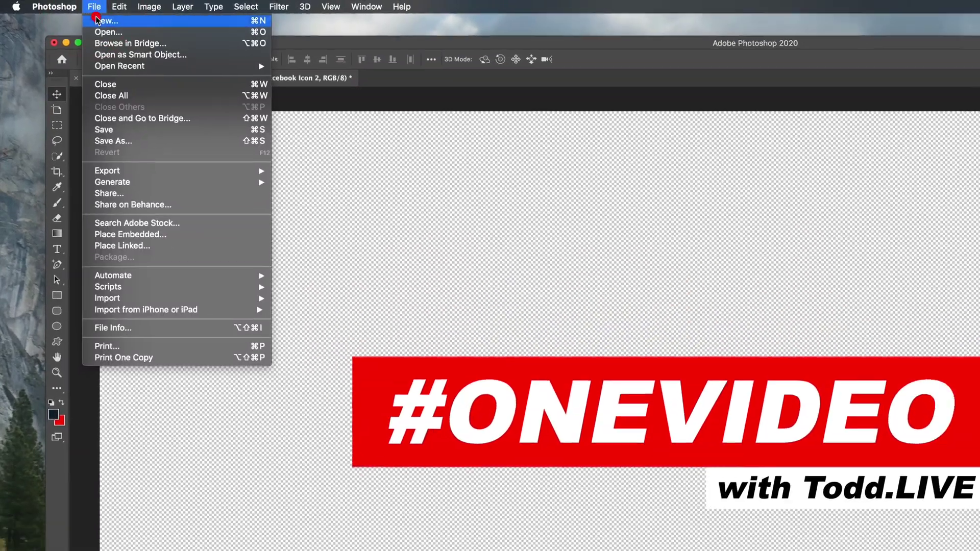
left_click(97, 21)
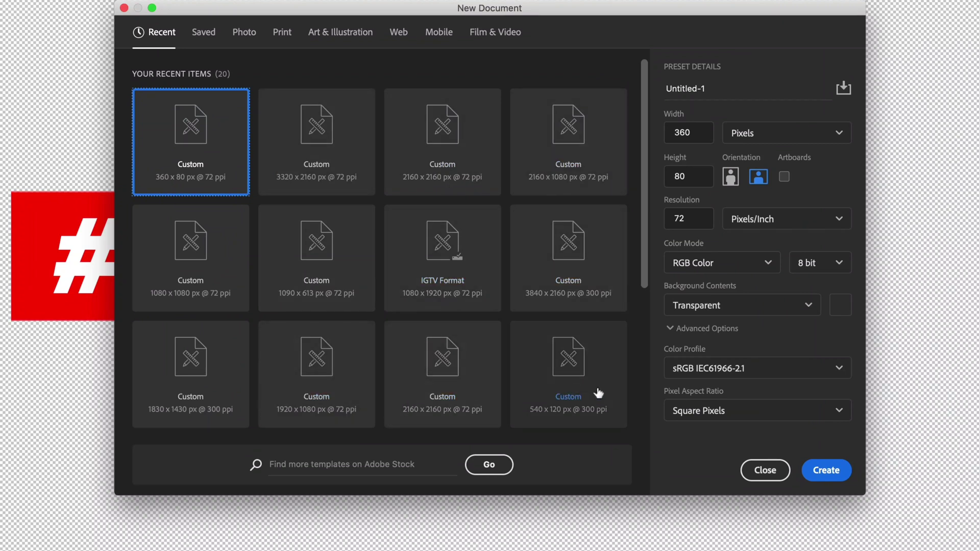
left_click(578, 255)
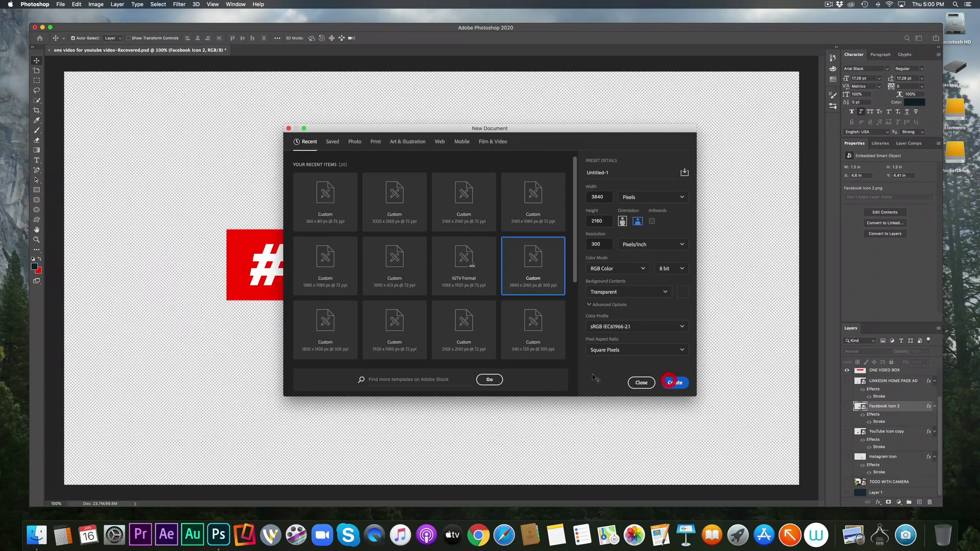
left_click(826, 470)
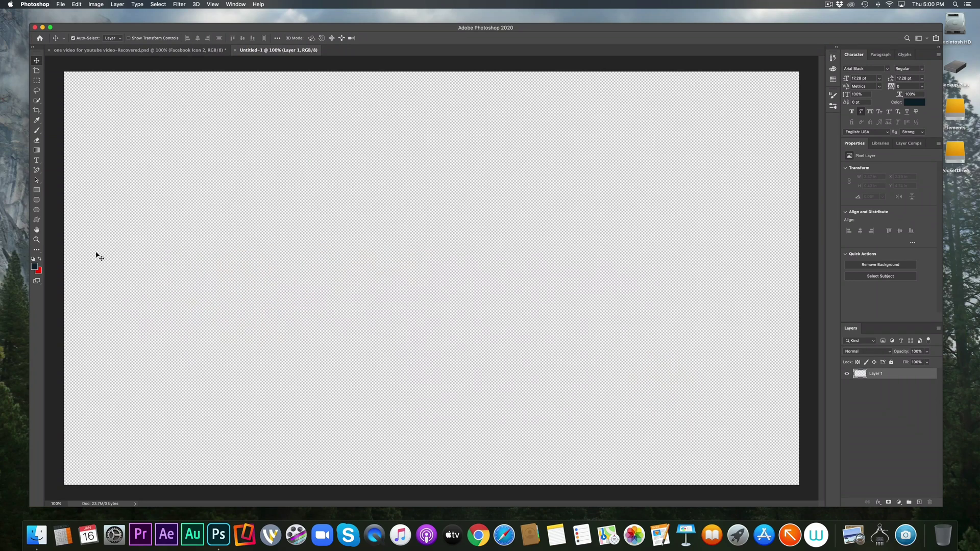
Add a #ONEVIDEO text layer on the new canvas
left_click(36, 161)
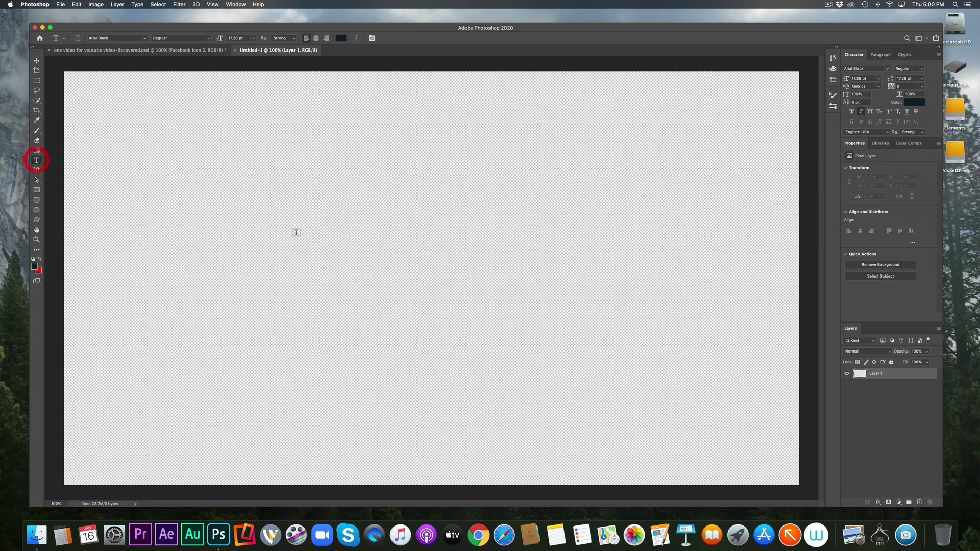
left_click(324, 230)
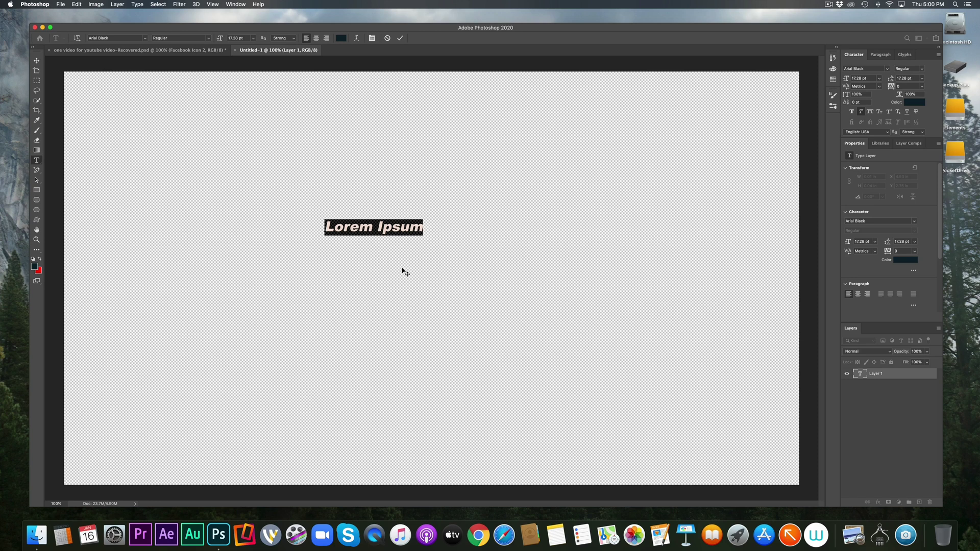
type("#ONEVIDEO")
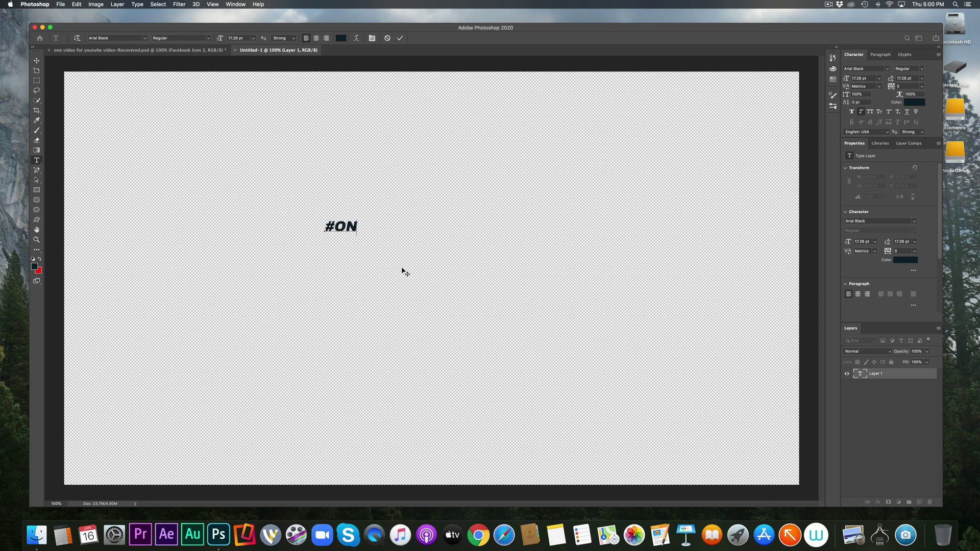
left_click(400, 38)
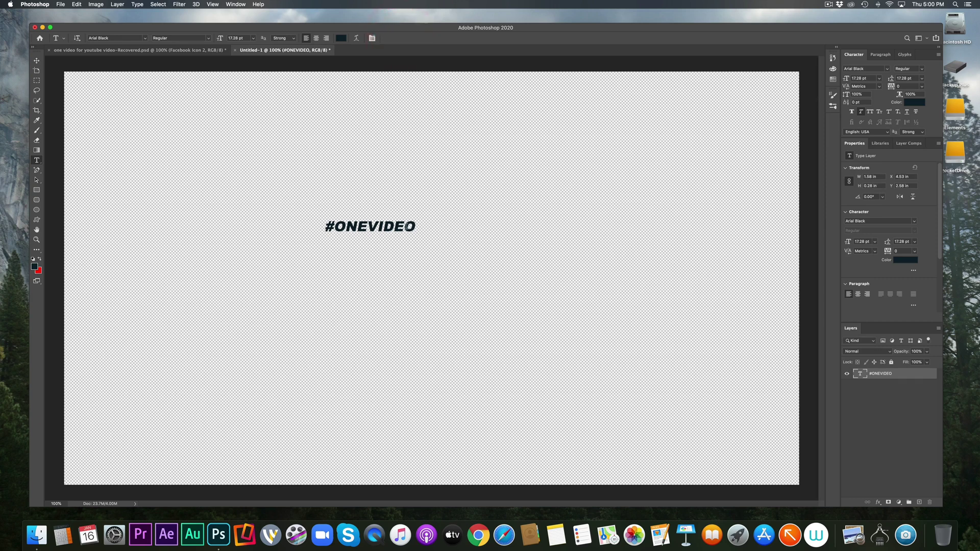
Recolour the #ONEVIDEO text white (ffffff)
left_click_drag(411, 226, 306, 225)
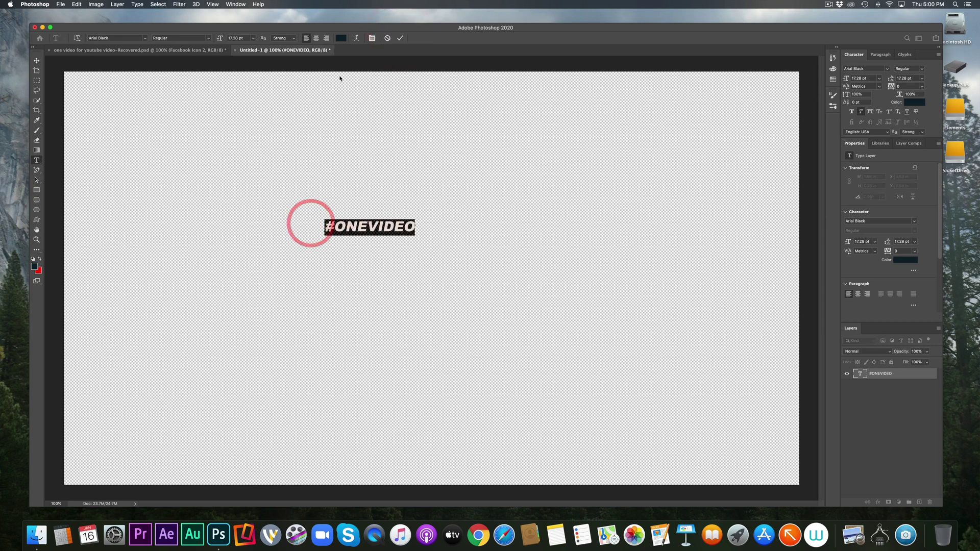
left_click(340, 38)
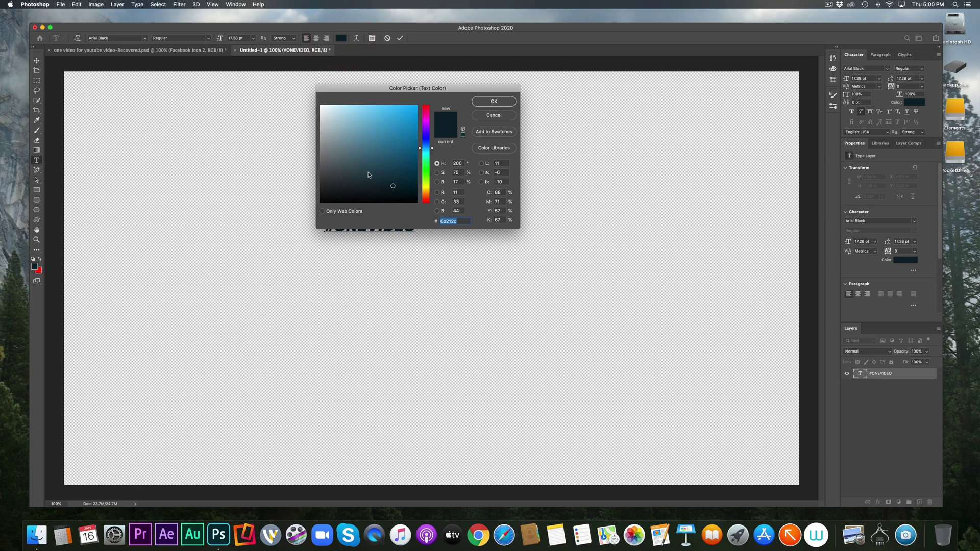
type("ffffff")
left_click(309, 92)
left_click(489, 101)
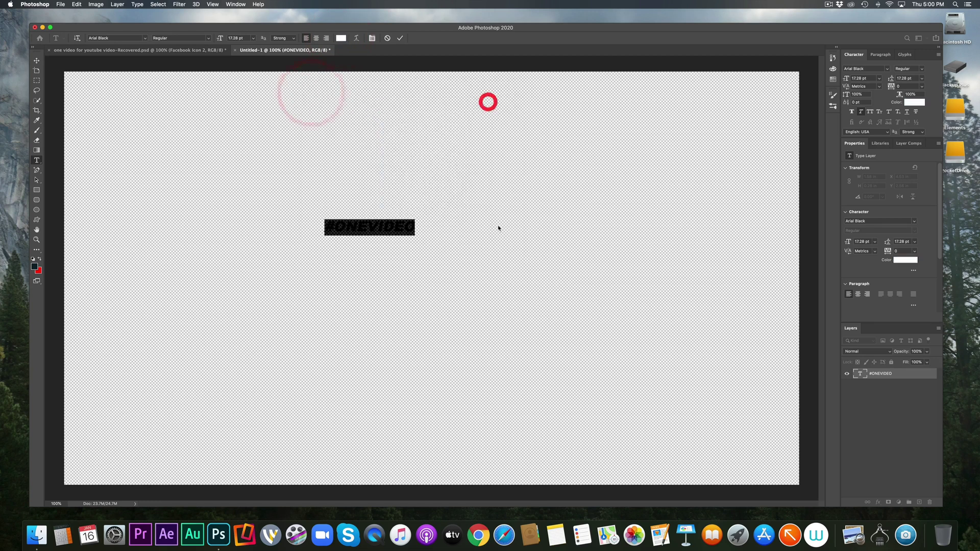
left_click(399, 37)
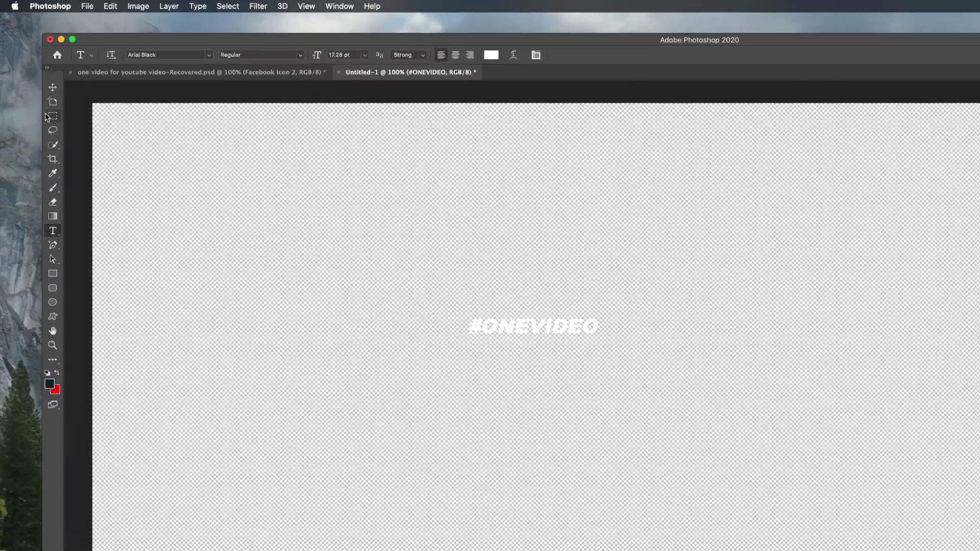
left_click(35, 80)
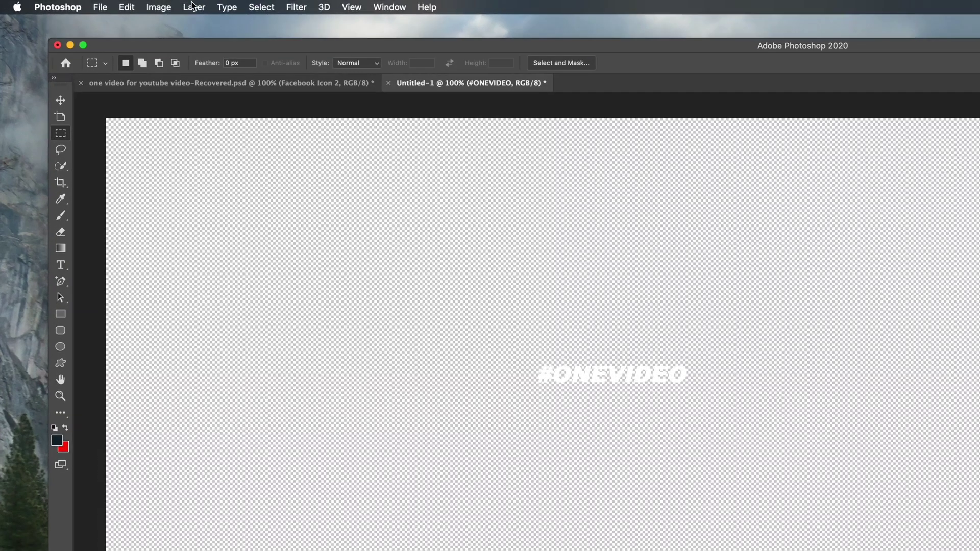
left_click(117, 4)
mouse_move(116, 13)
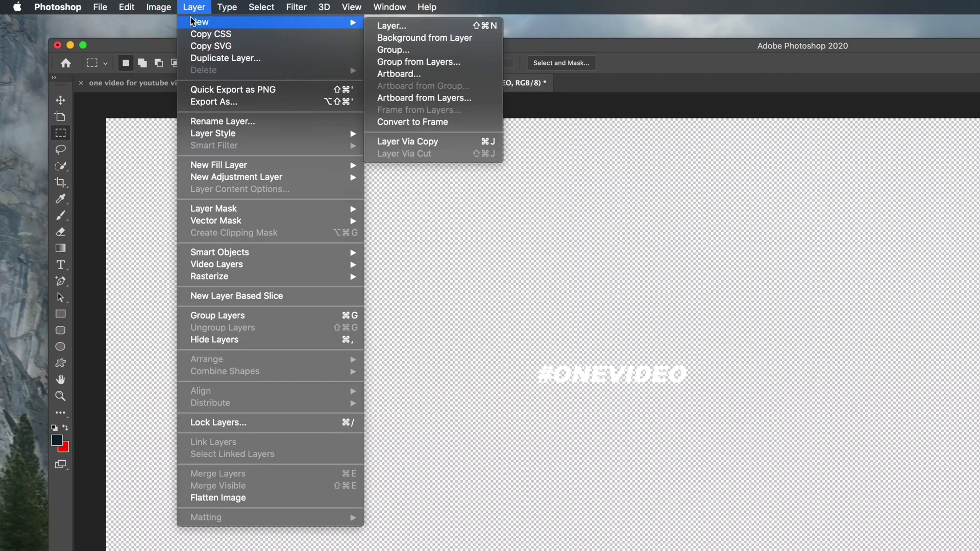
left_click(193, 7)
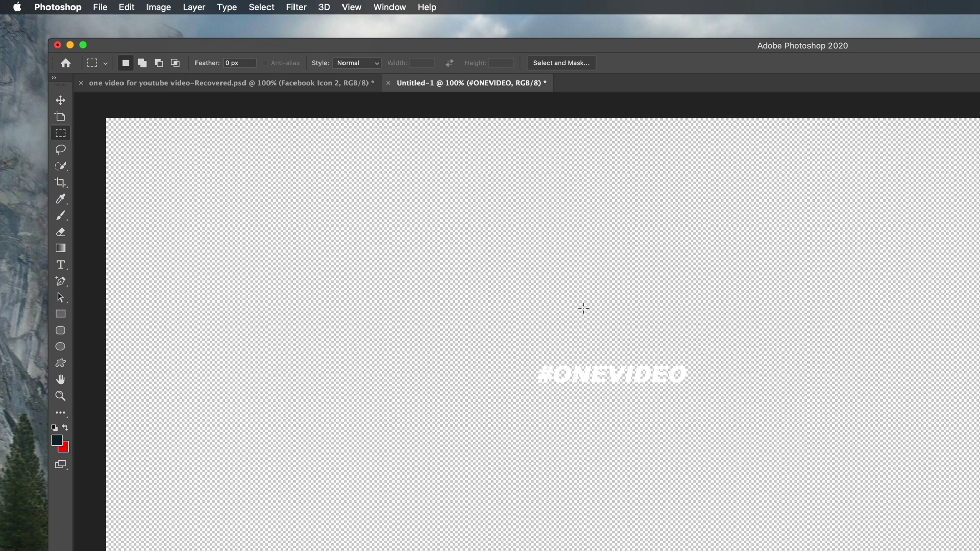
left_click(192, 6)
Add a new layer named ONE VIDEO BOX and marquee a rectangle around the #ONEVIDEO text
mouse_move(204, 21)
left_click(396, 26)
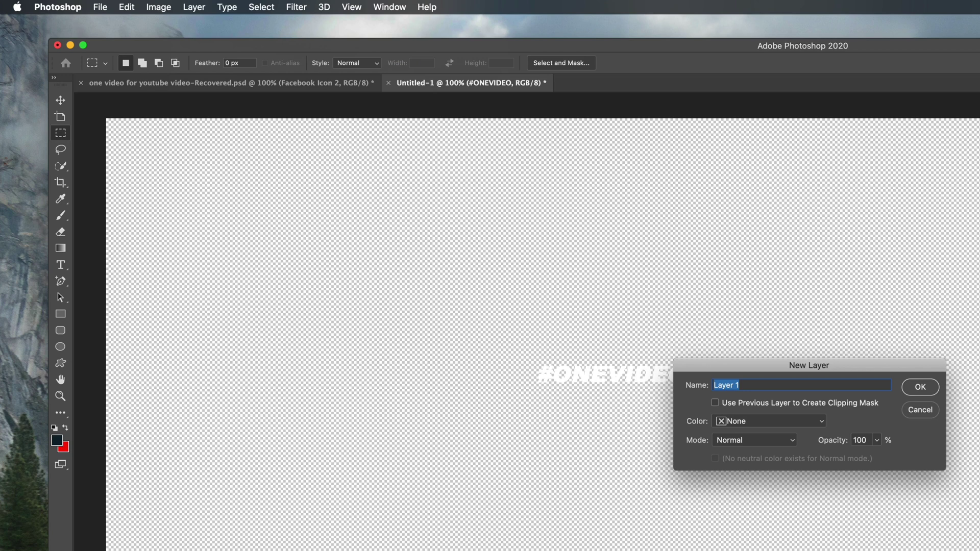
type("ONE VIDEO BOX")
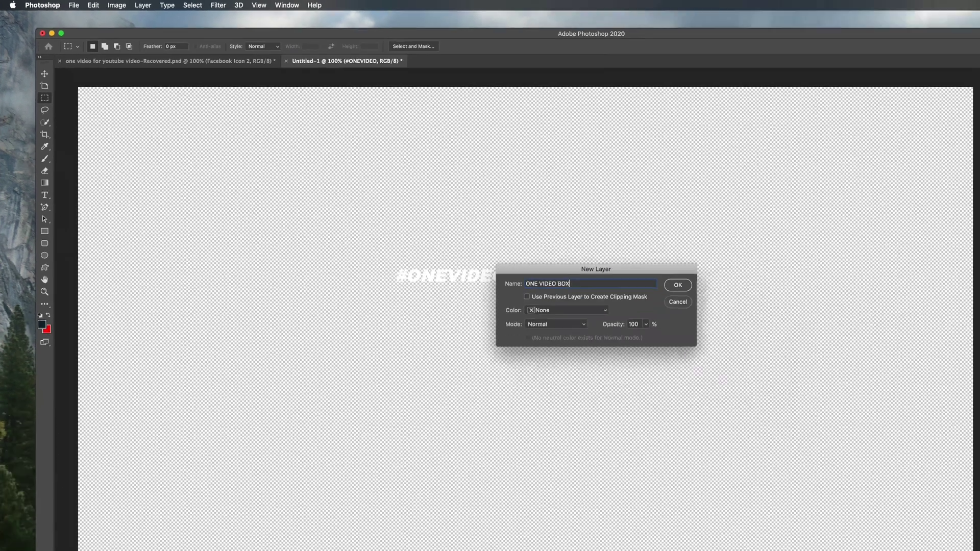
key("Return")
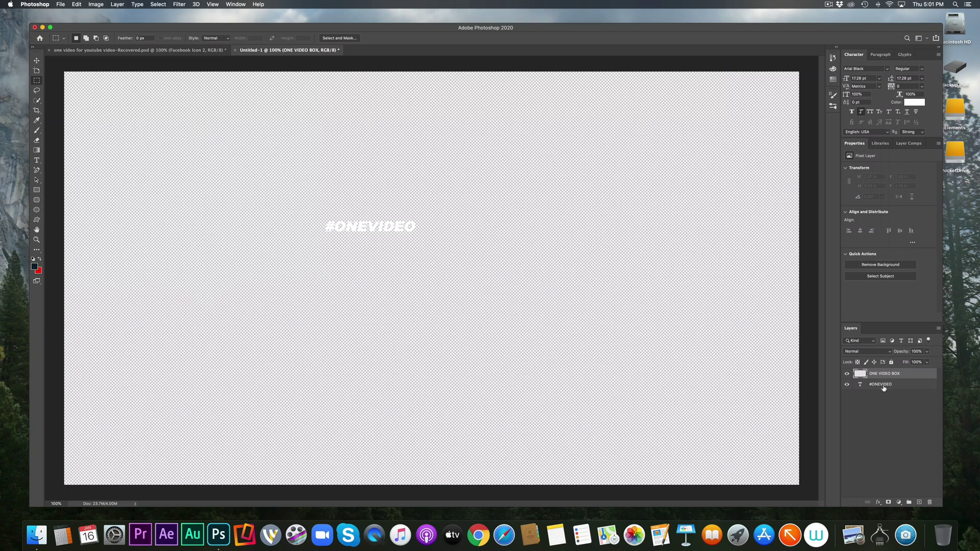
left_click_drag(318, 214, 421, 238)
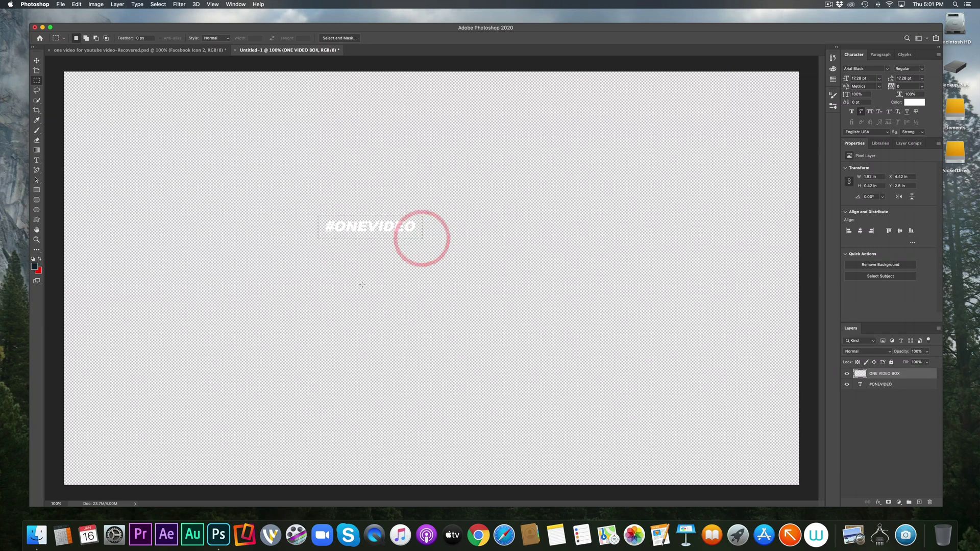
Set the foreground colour to red and fill the rectangle with the Paint Bucket
key("x")
left_click(34, 266)
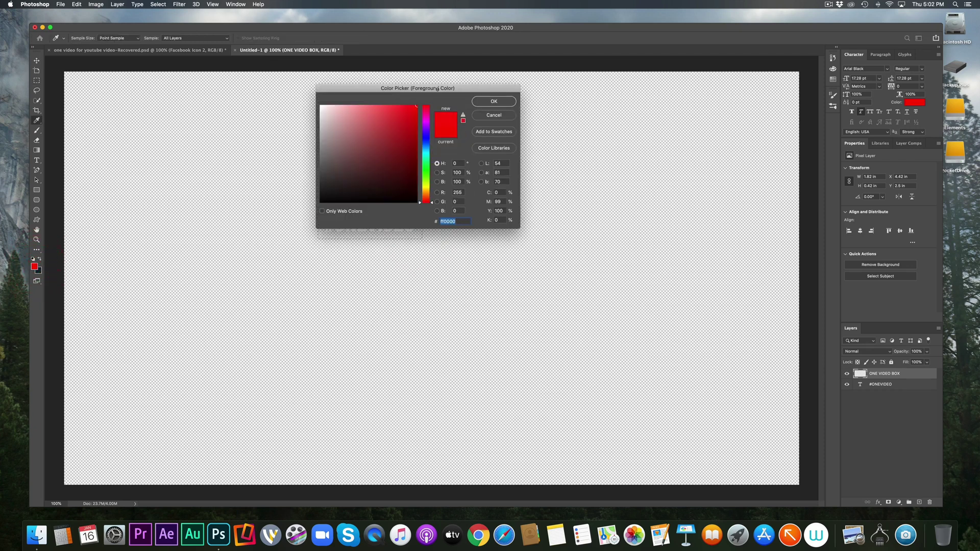
left_click(444, 84)
left_click(451, 89)
left_click(429, 104)
left_click(431, 102)
left_click(489, 101)
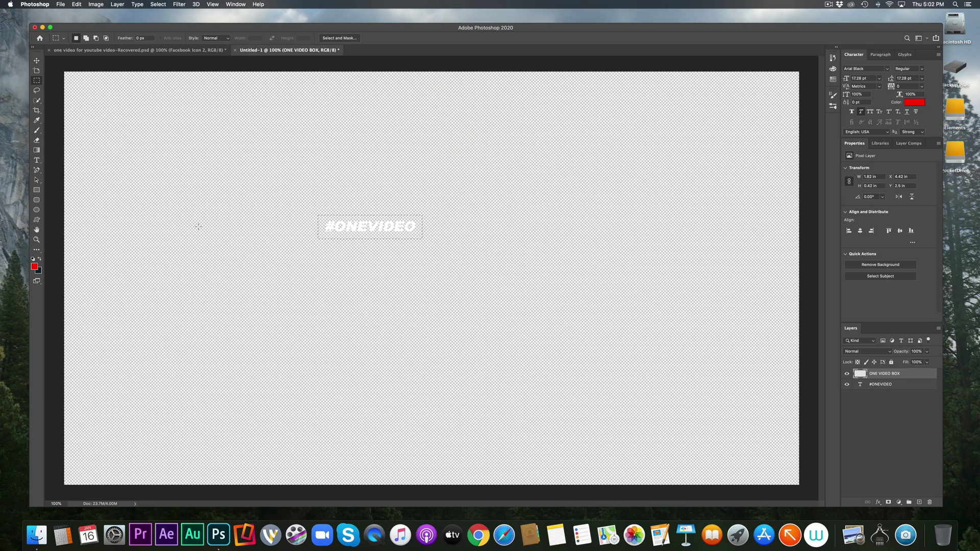
left_click(37, 249)
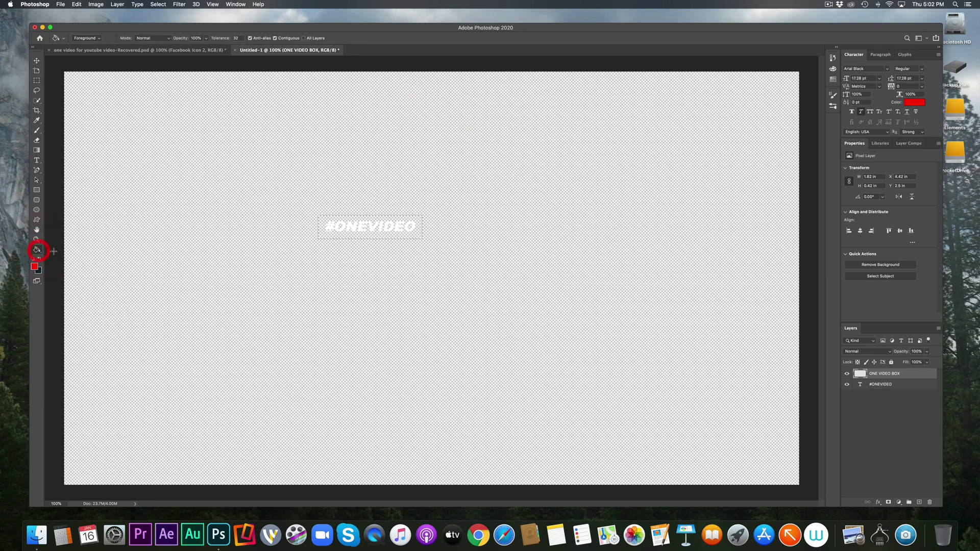
left_click(415, 234)
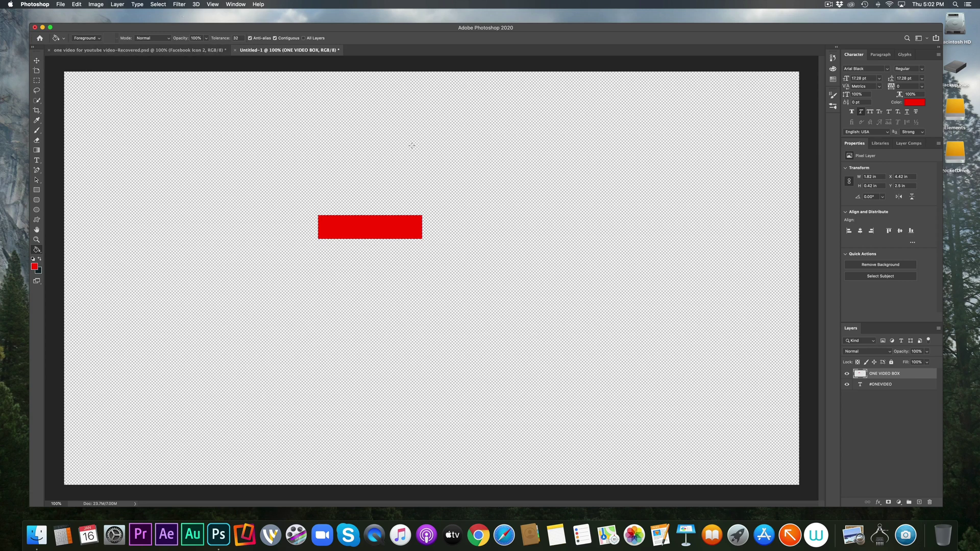
Deselect and move the ONE VIDEO BOX layer beneath the #ONEVIDEO text layer
left_click(148, 4)
left_click(156, 26)
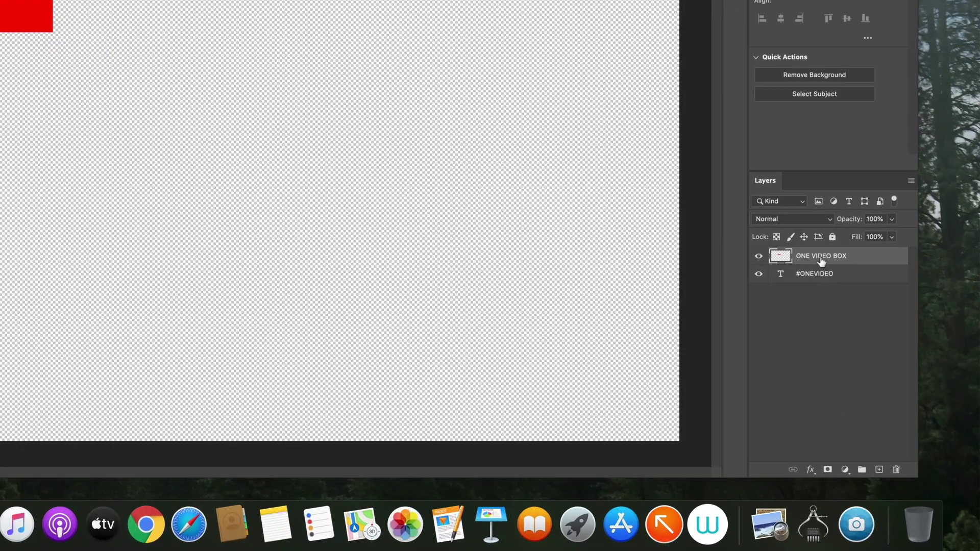
left_click_drag(881, 375, 884, 385)
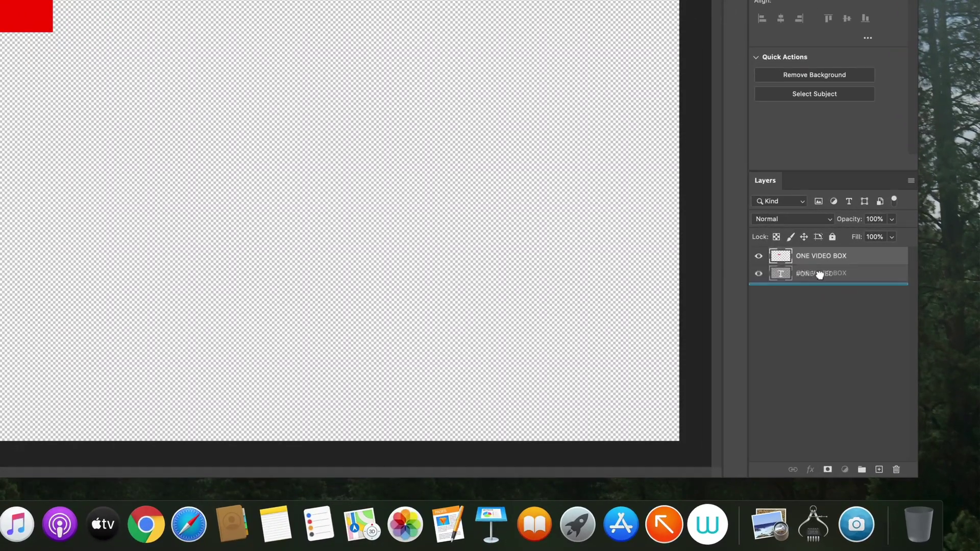
left_click_drag(819, 275, 819, 276)
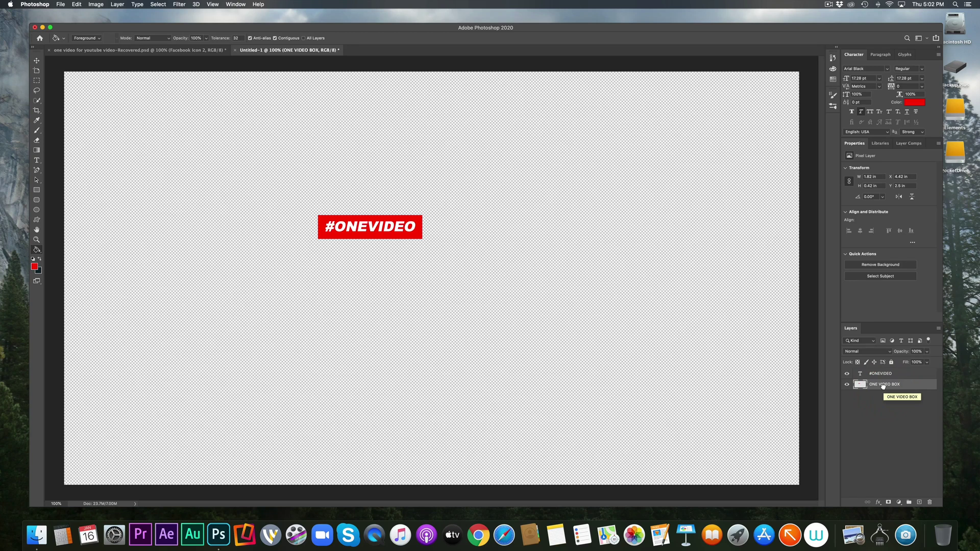
left_click(37, 61)
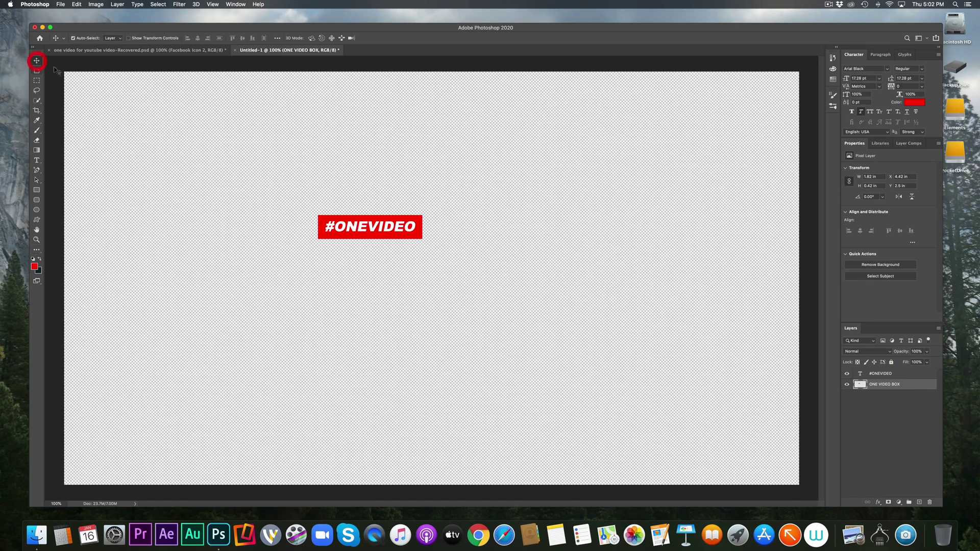
Scale the red box and its text together to about 337% and shift them left
left_click(76, 4)
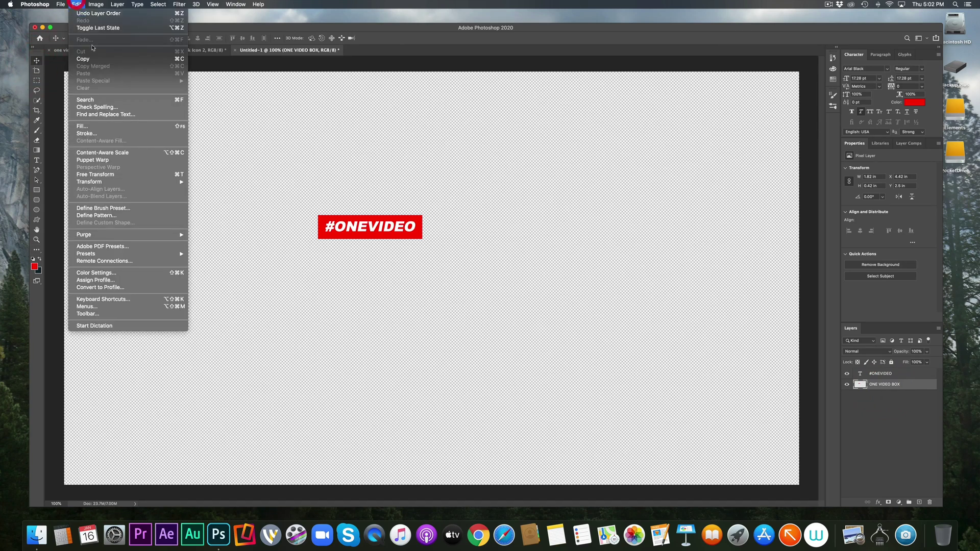
left_click(75, 4)
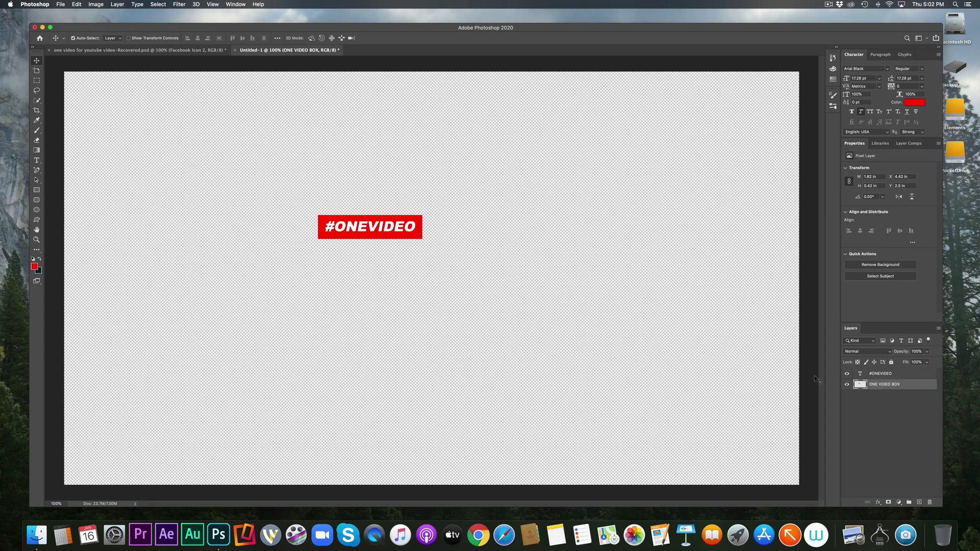
left_click(886, 374, "shift")
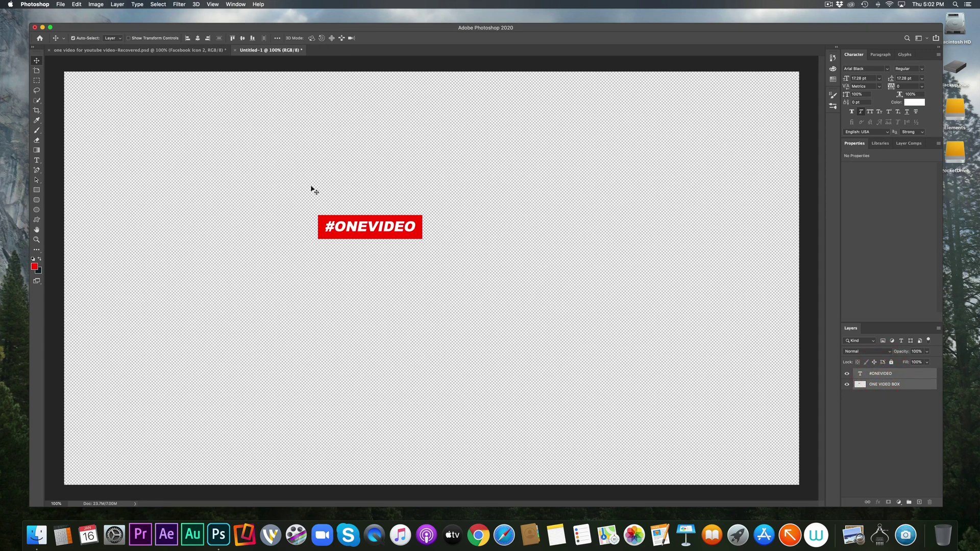
left_click(76, 5)
mouse_move(153, 182)
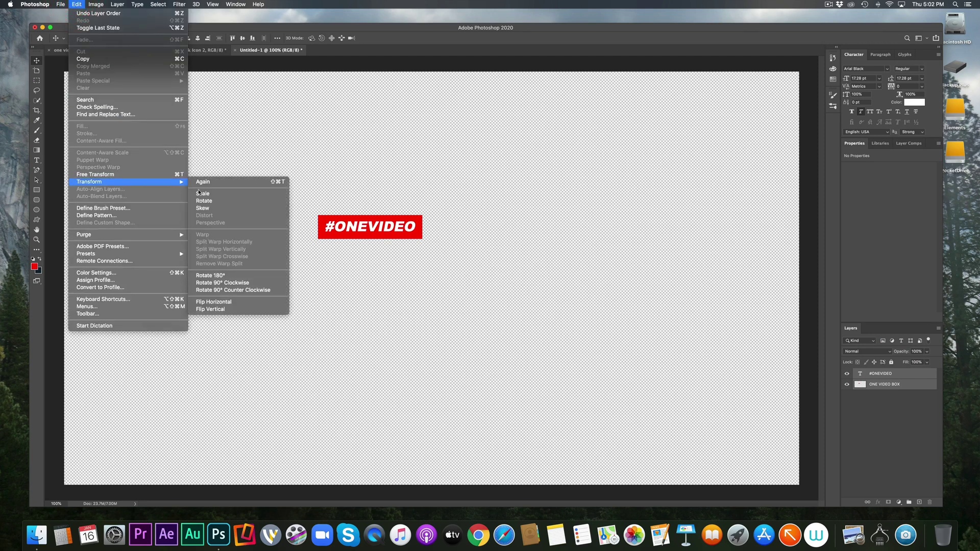
left_click(202, 194)
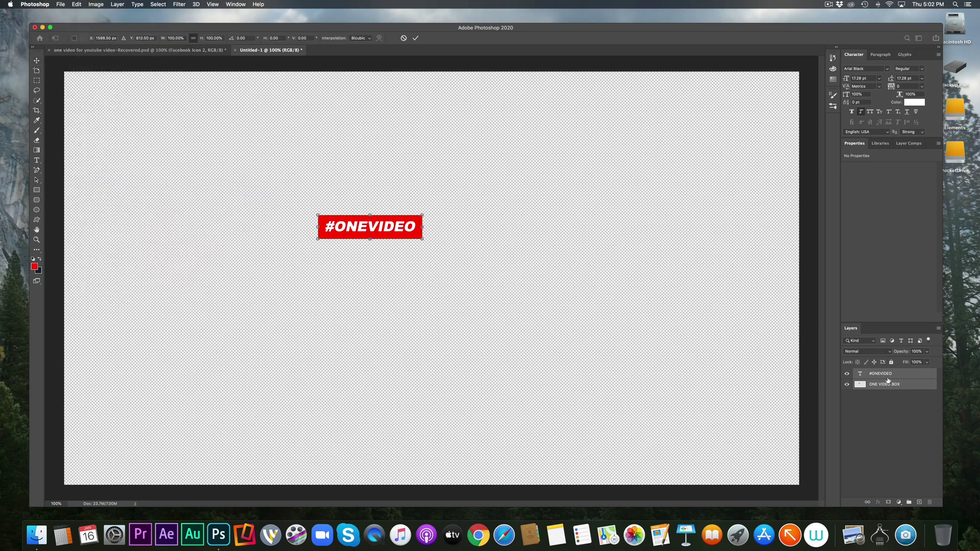
left_click_drag(423, 238, 658, 300)
left_click_drag(504, 265, 482, 255)
left_click(416, 37)
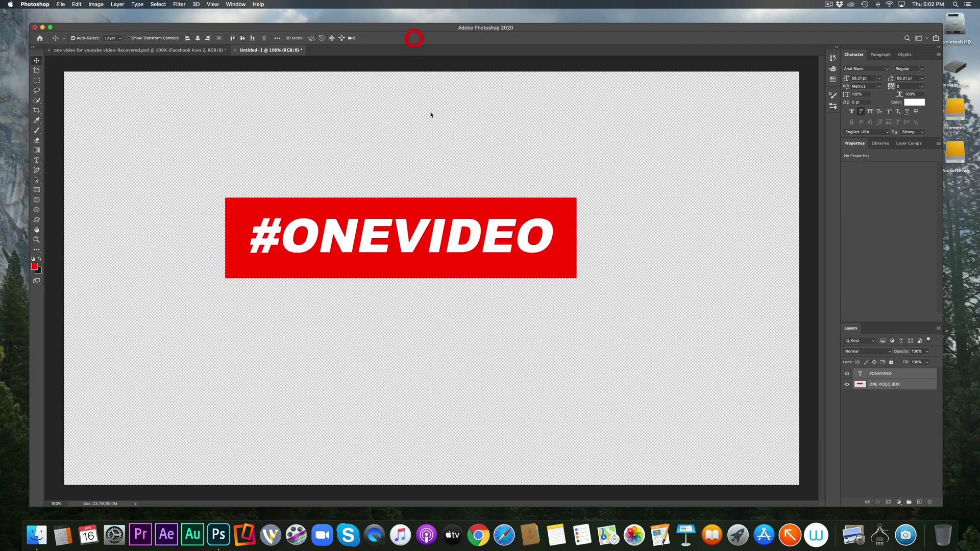
Scale the #ONEVIDEO text alone to about 104% and nudge it right to centre it
left_click(76, 4)
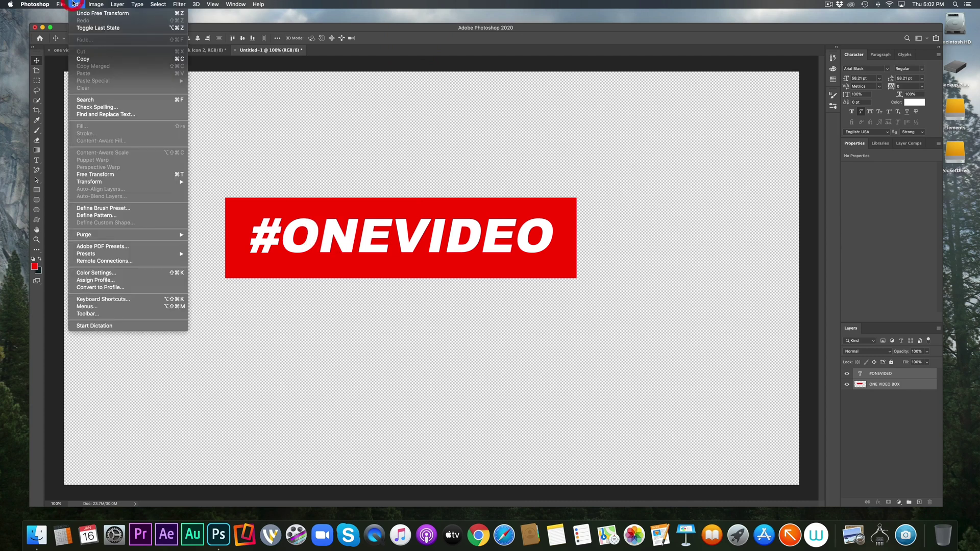
left_click(75, 4)
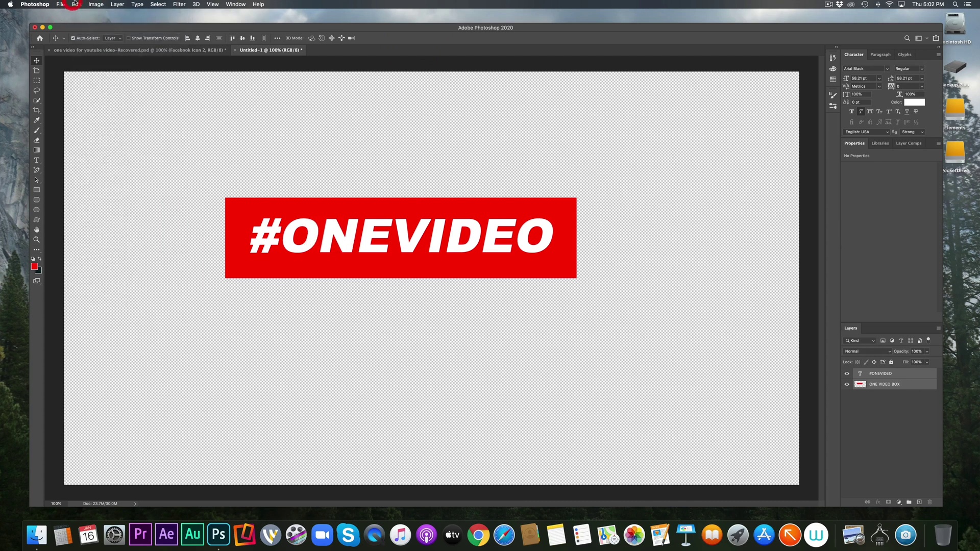
left_click(893, 375)
left_click(77, 4)
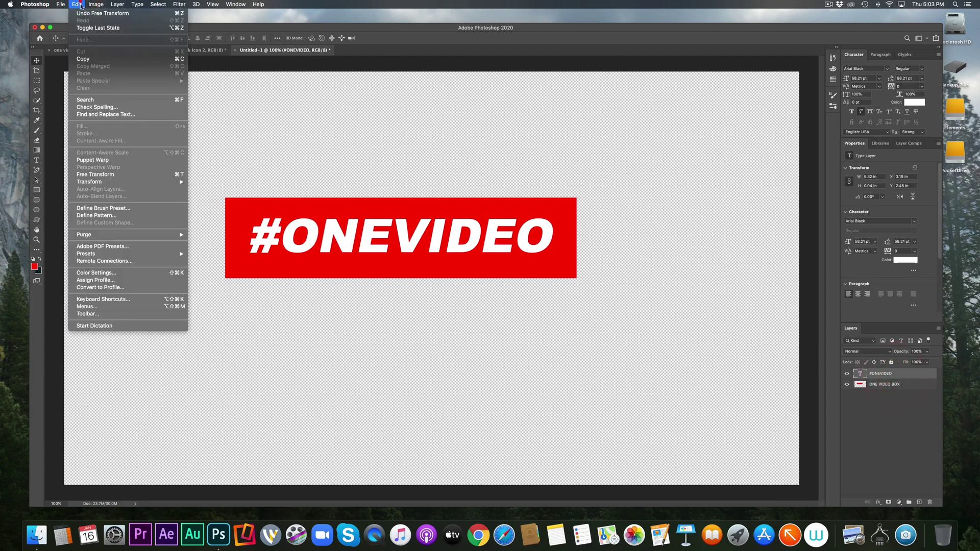
mouse_move(102, 182)
left_click(221, 196)
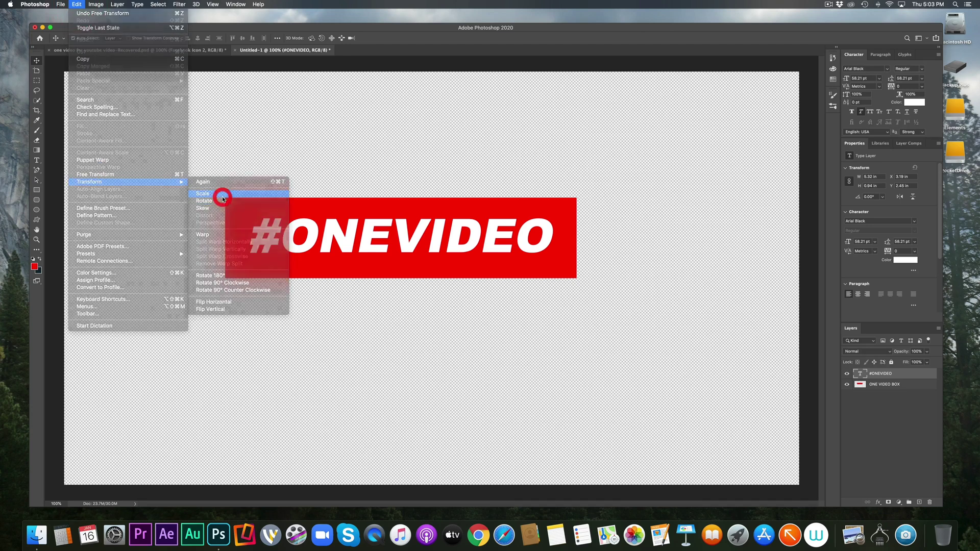
left_click_drag(247, 212, 234, 201)
left_click_drag(359, 240, 329, 237)
left_click(416, 38)
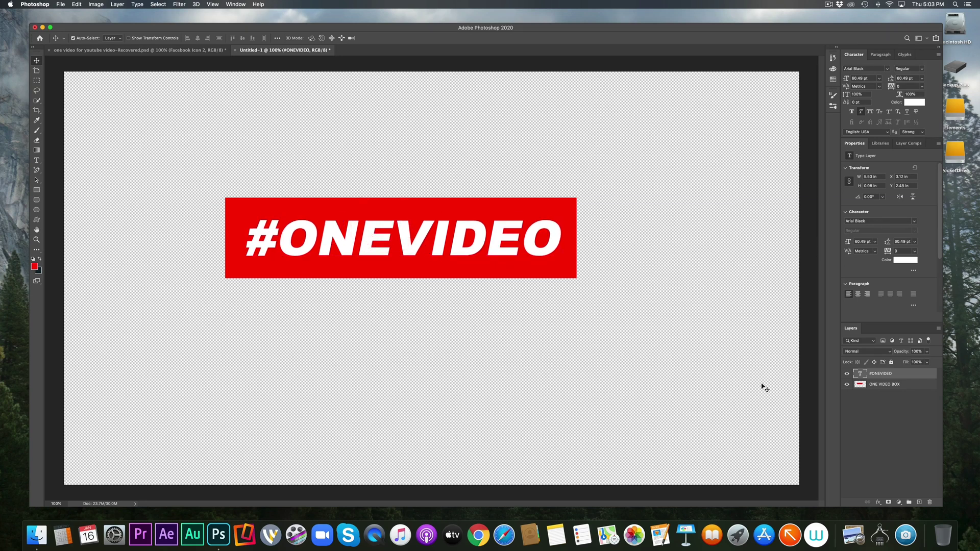
left_click(37, 161)
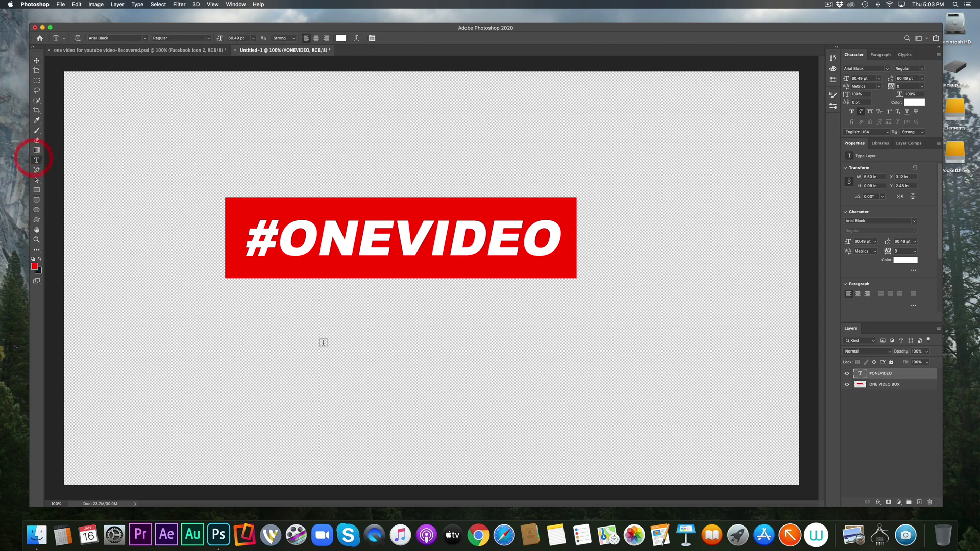
Type 'with Todd.LIVE' as a new text line below the red box
left_click(327, 332)
type("WITH")
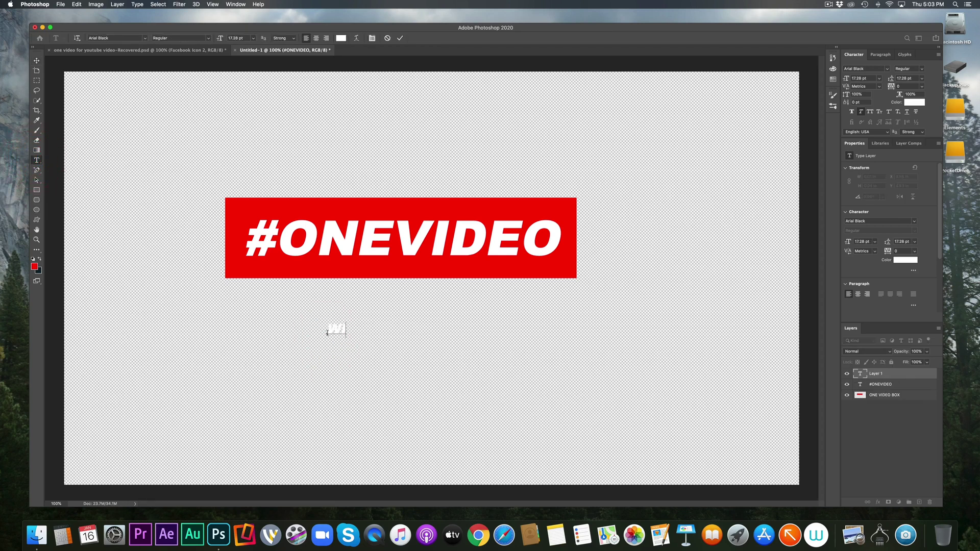
key("BackSpace")
key("BackSpace")
key("BackSpace")
type("with Todd.LIVE")
left_click(400, 39)
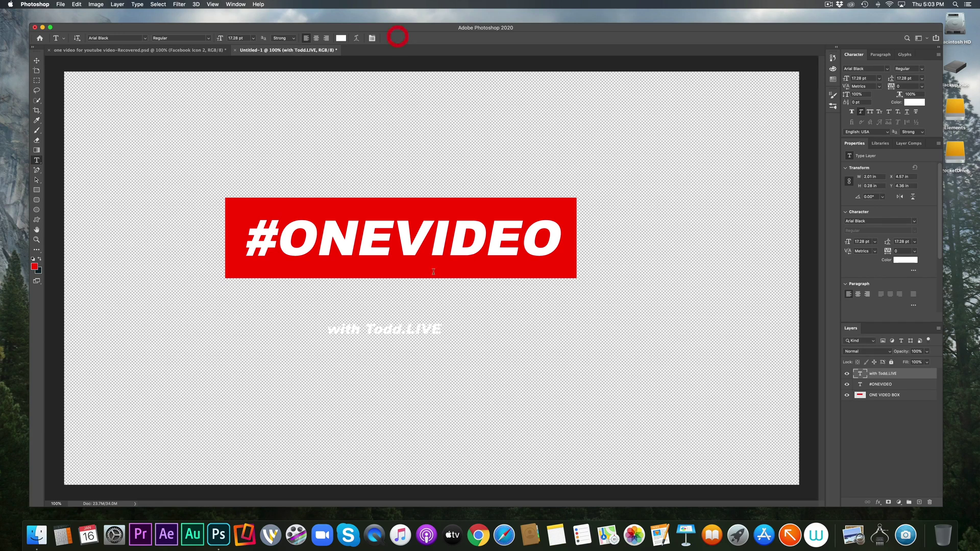
Recolour the 'with Todd.LIVE' text black (000000)
left_click_drag(439, 328, 324, 328)
left_click(340, 37)
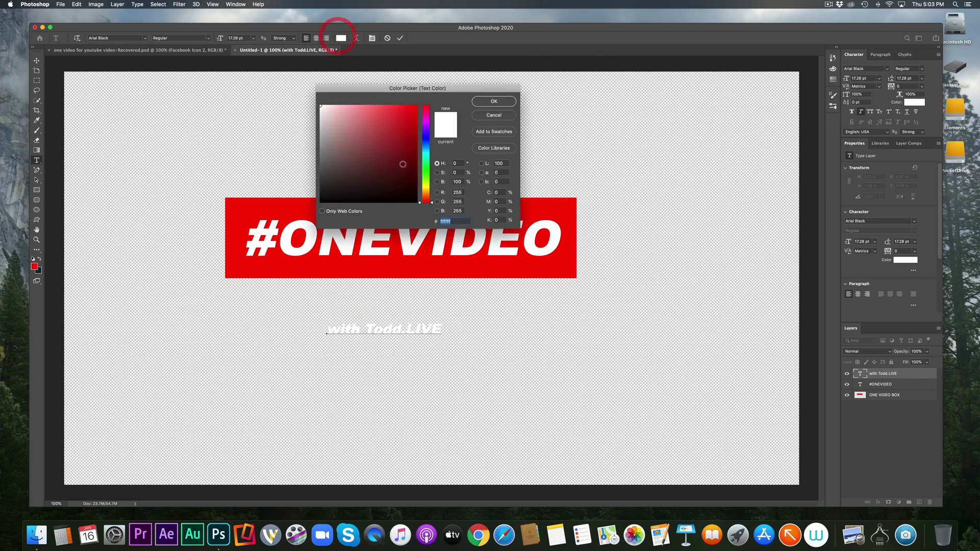
left_click_drag(409, 194, 436, 216)
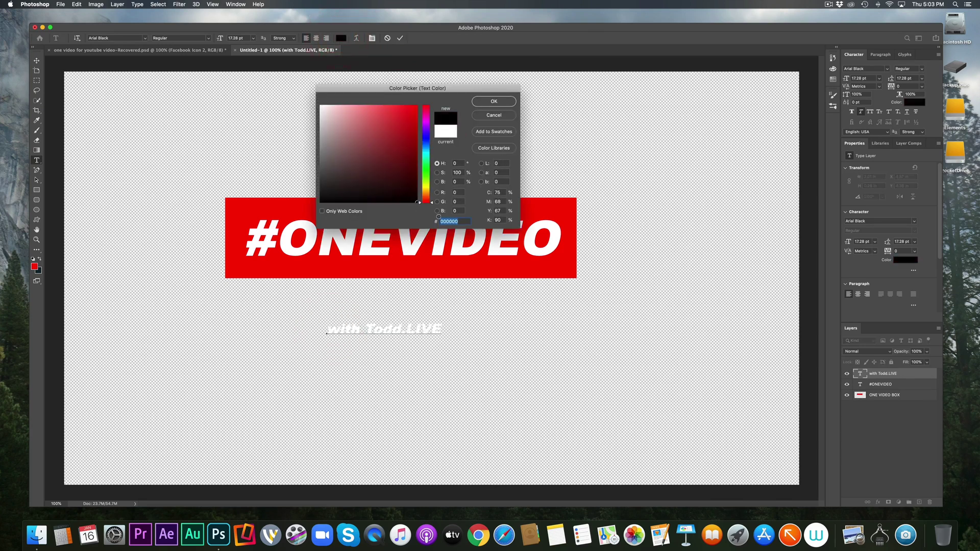
left_click(499, 100)
left_click(401, 38)
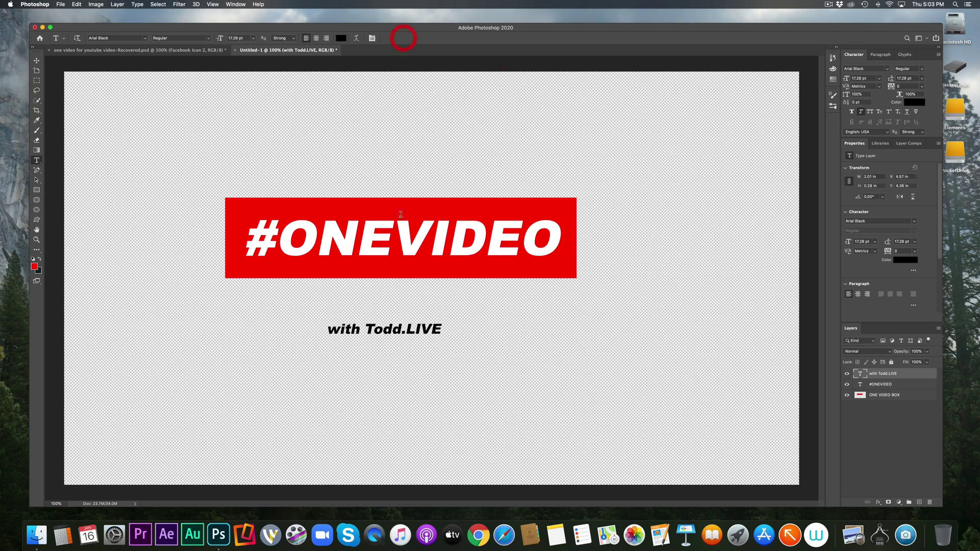
left_click(35, 60)
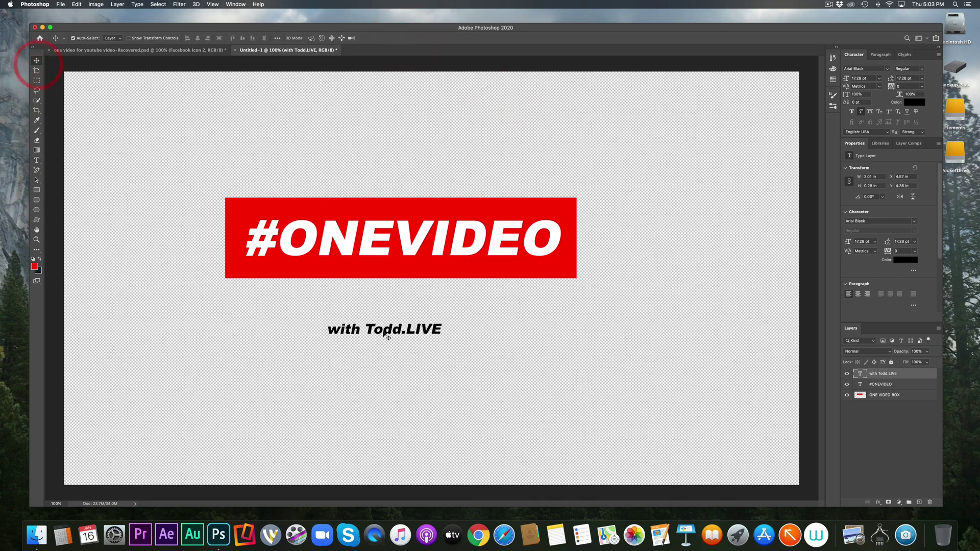
Move the 'with Todd.LIVE' caption up to sit under the red box's right end
left_click_drag(382, 325, 503, 284)
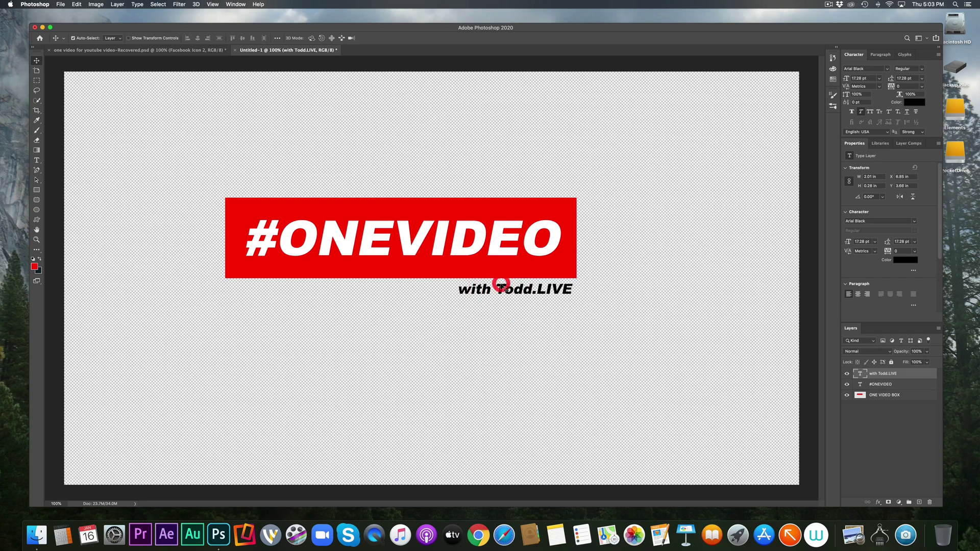
left_click(137, 49)
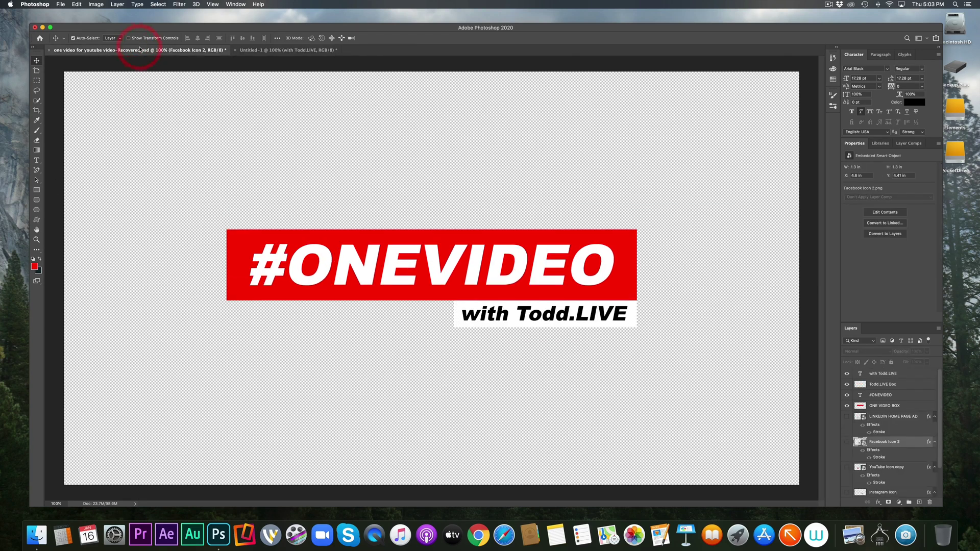
left_click(252, 50)
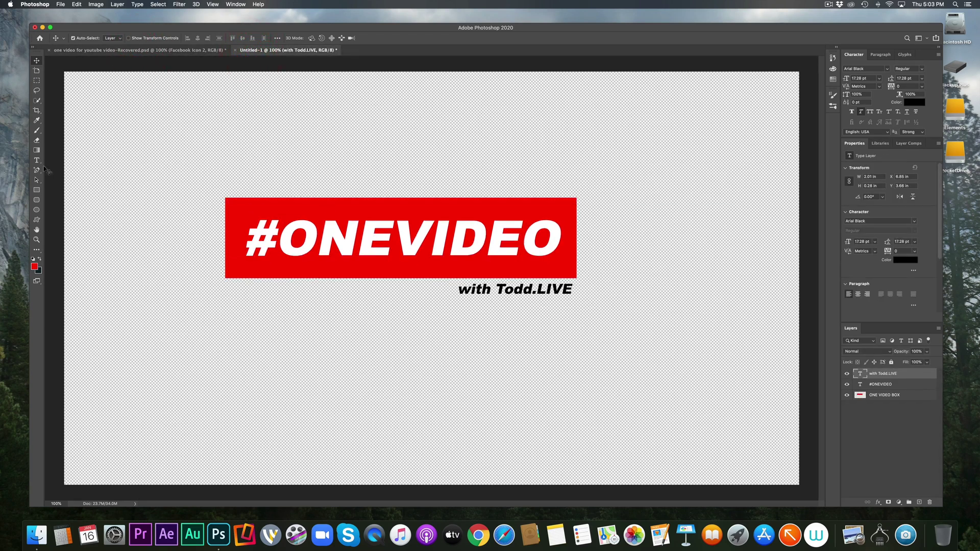
Marquee-select a rectangle around the 'with Todd.LIVE' text and set the foreground colour to white
left_click(36, 80)
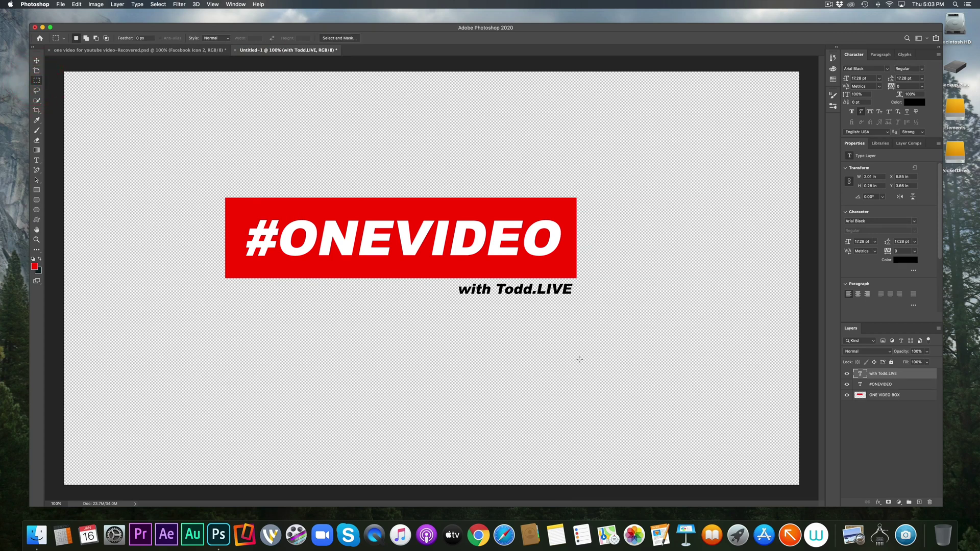
left_click_drag(455, 281, 575, 298)
left_click(33, 265)
left_click_drag(373, 180, 311, 86)
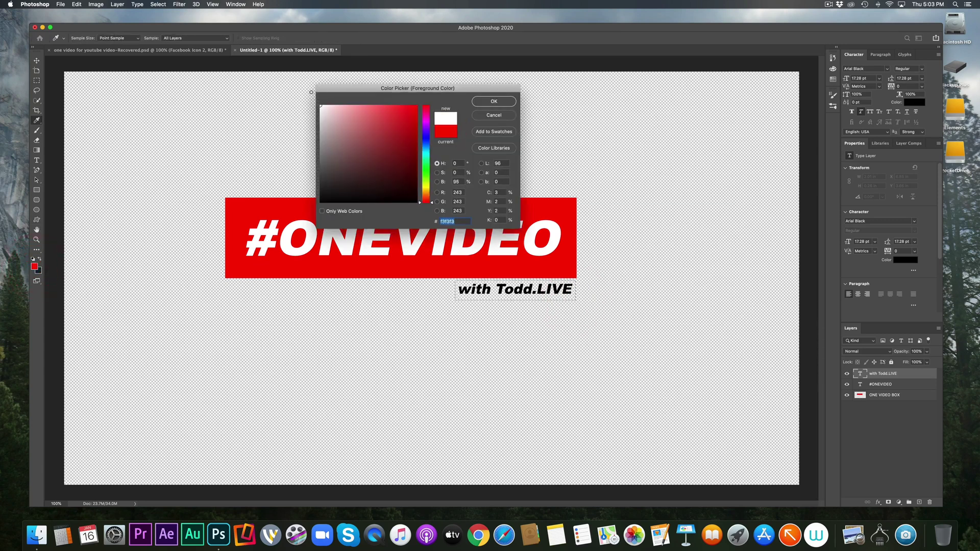
left_click(475, 101)
Fill the selection white on a new layer named 'todd.live box'
left_click(36, 249)
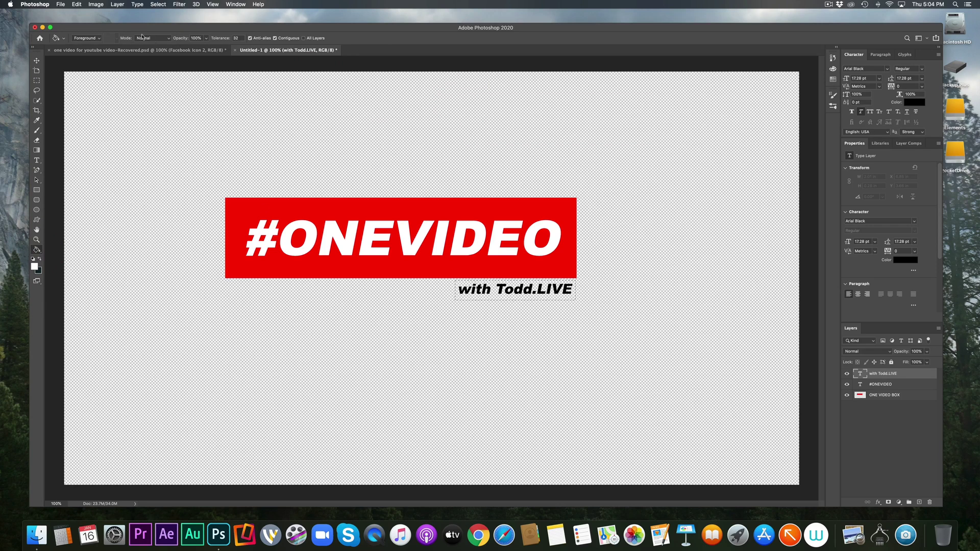
left_click(117, 4)
mouse_move(204, 14)
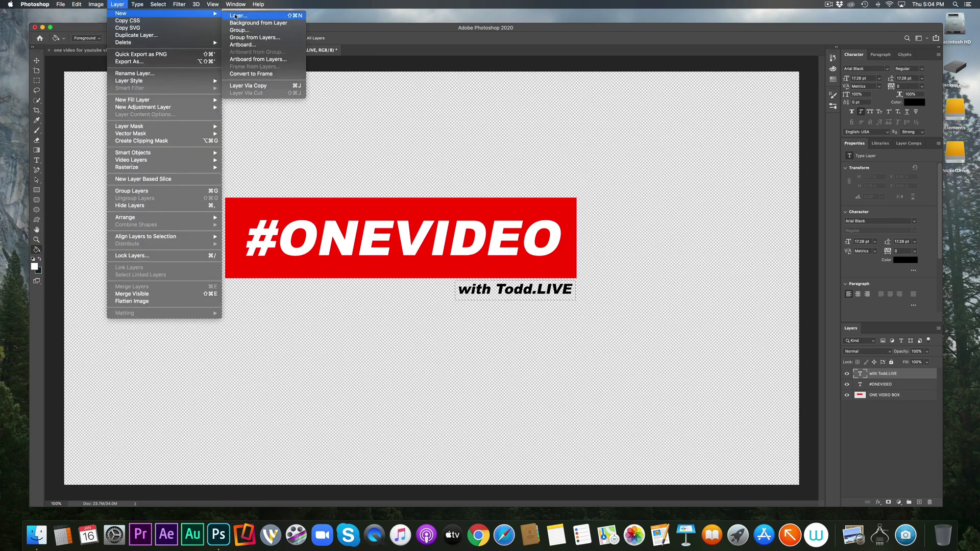
left_click(235, 16)
type("t")
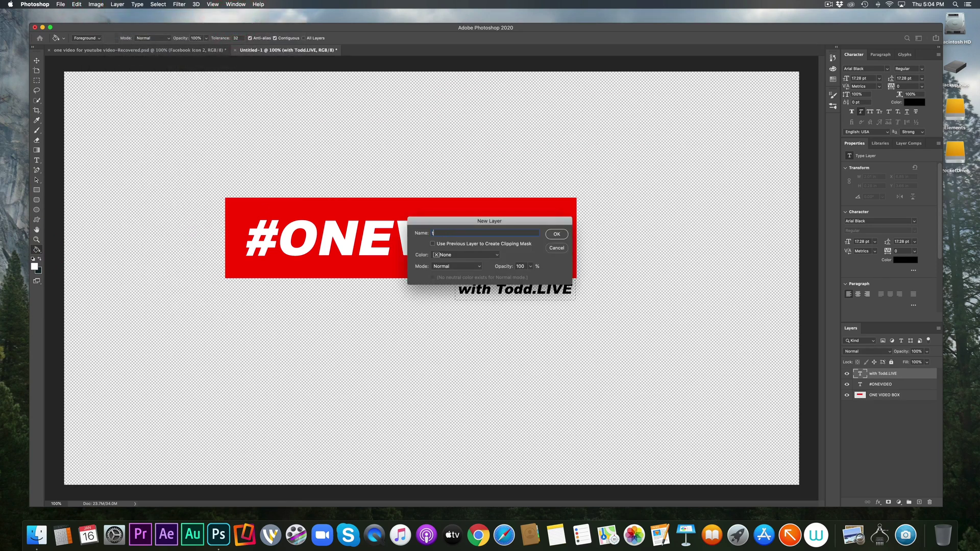
type("odd.live box")
key("Return")
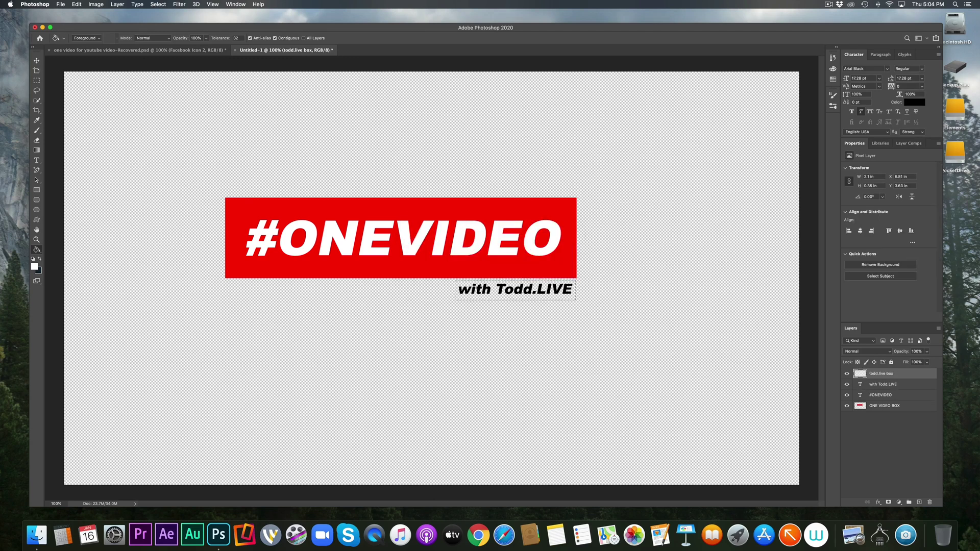
left_click(496, 295)
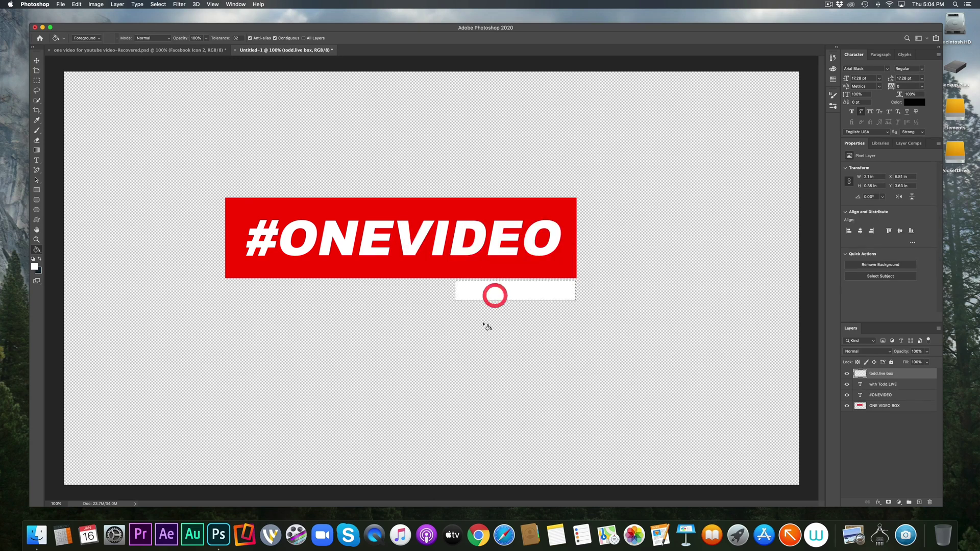
Move the todd.live box layer below the text layer and nudge text and box into place
left_click(36, 61)
left_click_drag(875, 374, 878, 371)
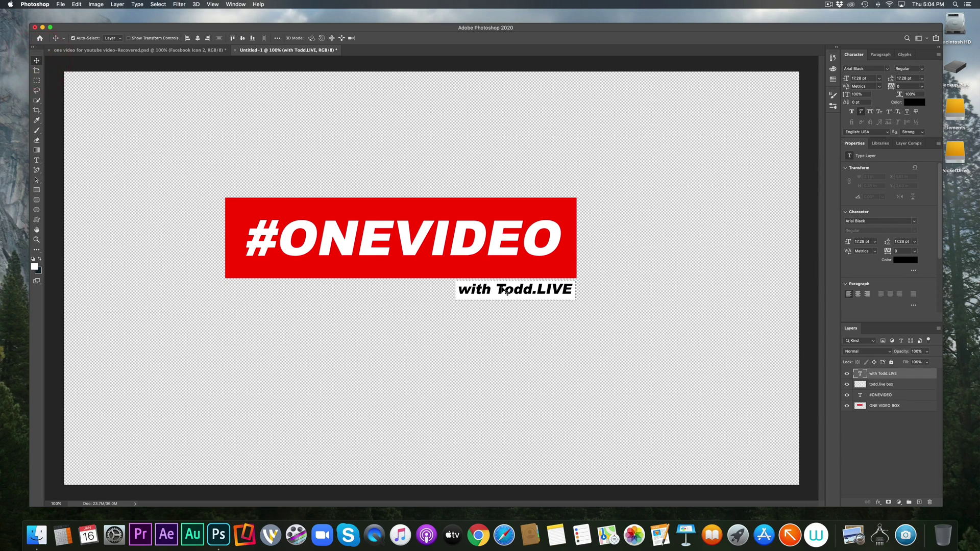
left_click_drag(505, 293, 498, 291)
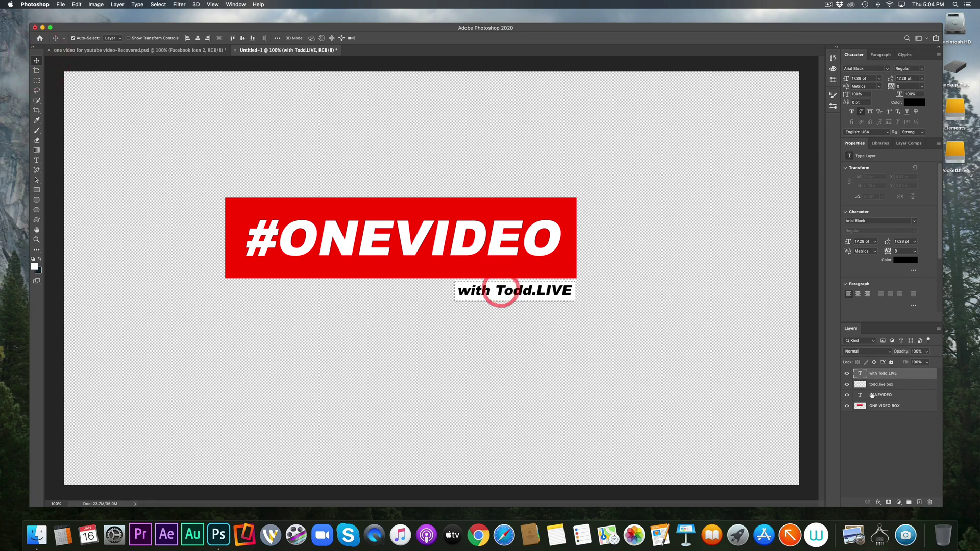
left_click(875, 383)
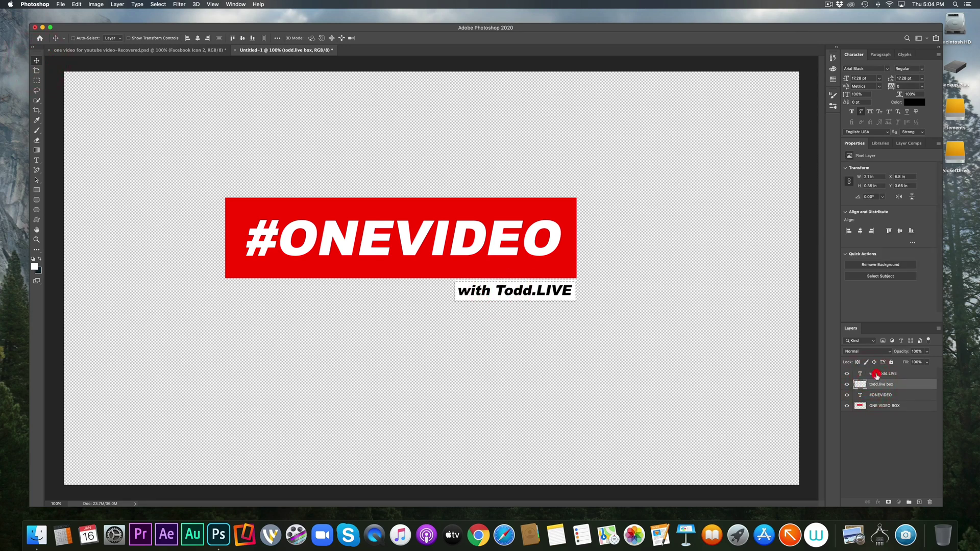
left_click(876, 374, "shift")
left_click_drag(522, 298, 518, 290)
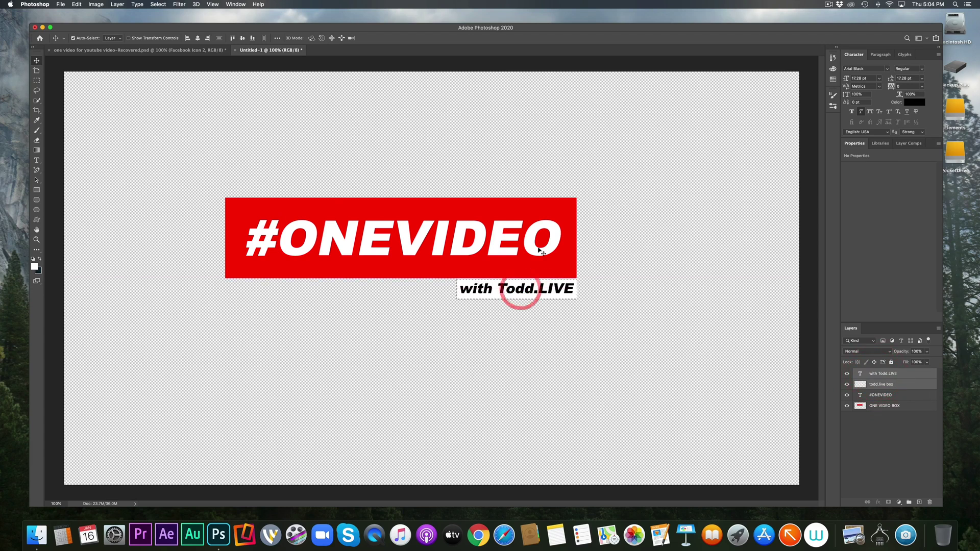
Deselect the marquee around the 'with Todd.LIVE' tag
left_click(153, 5)
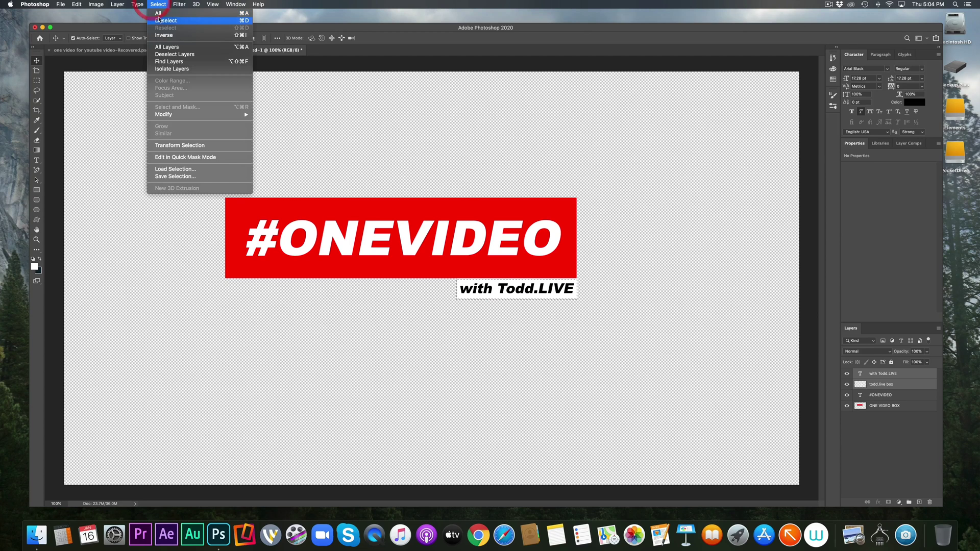
left_click(158, 14)
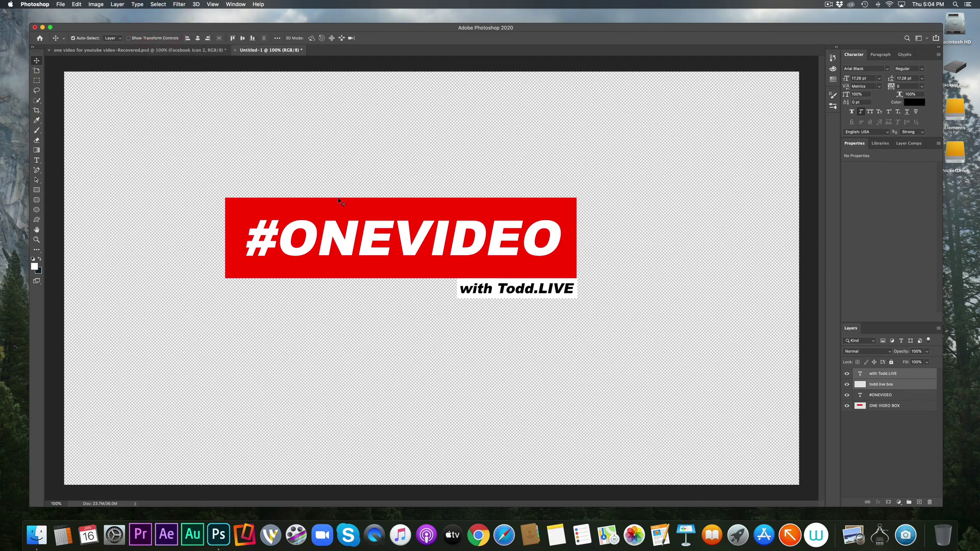
left_click(158, 4)
left_click(182, 3)
mouse_move(159, 5)
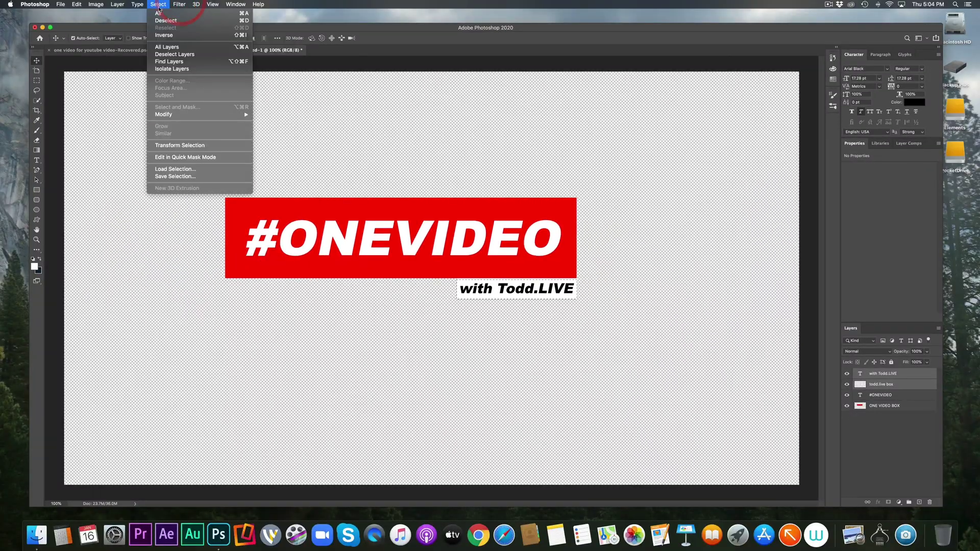
left_click(163, 21)
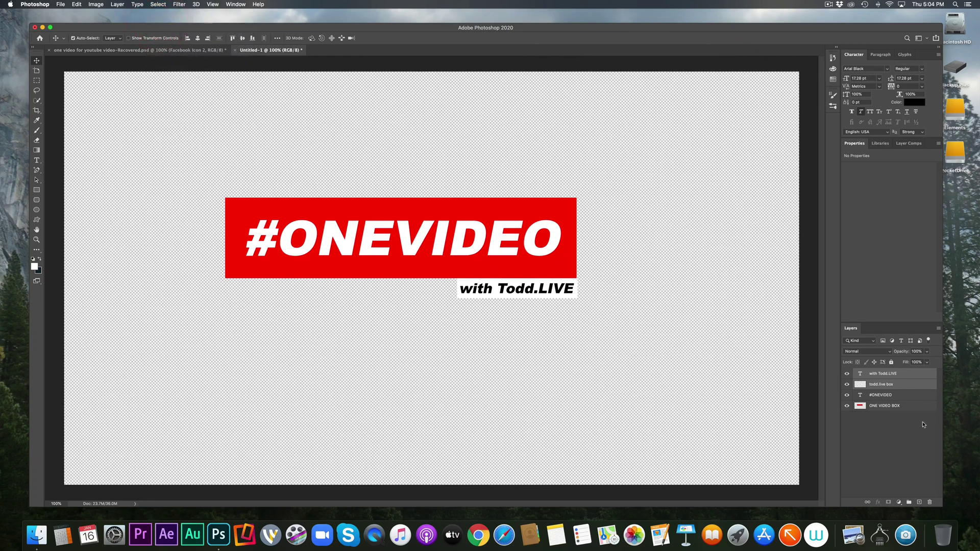
Select all four logo layers, scale the logo to about 35%, and move it bottom-left
left_click(885, 405, "shift")
left_click_drag(409, 208, 447, 191)
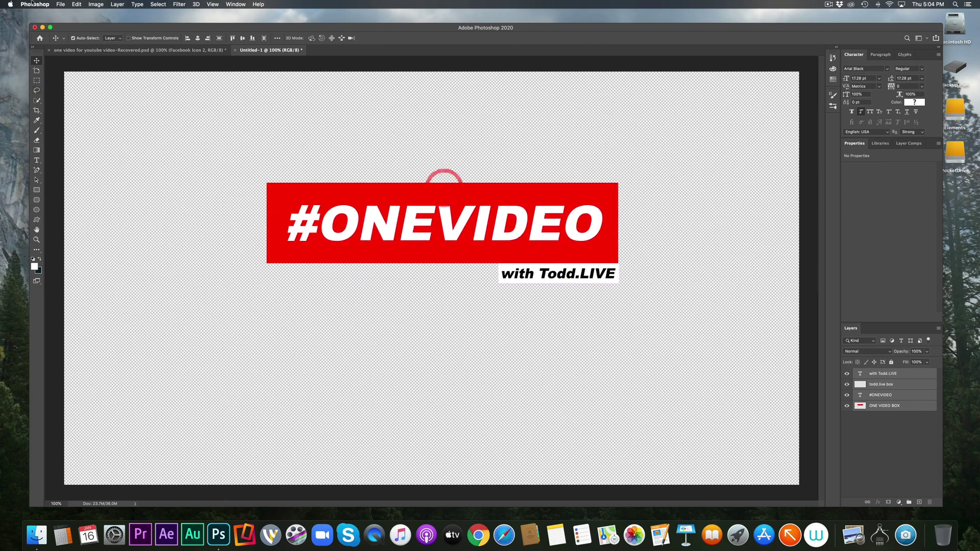
left_click(76, 4)
mouse_move(116, 183)
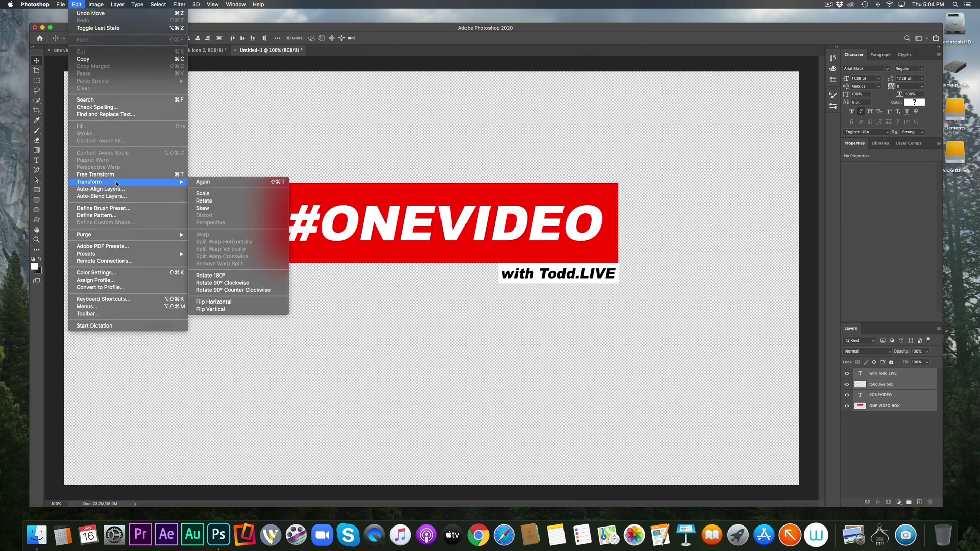
left_click(201, 193)
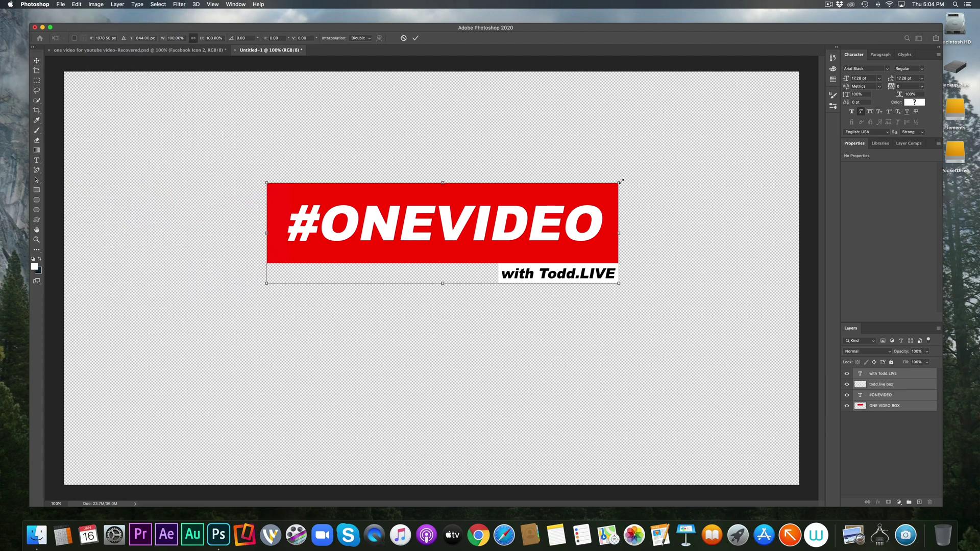
left_click_drag(618, 181, 400, 275)
left_click_drag(339, 282, 156, 456)
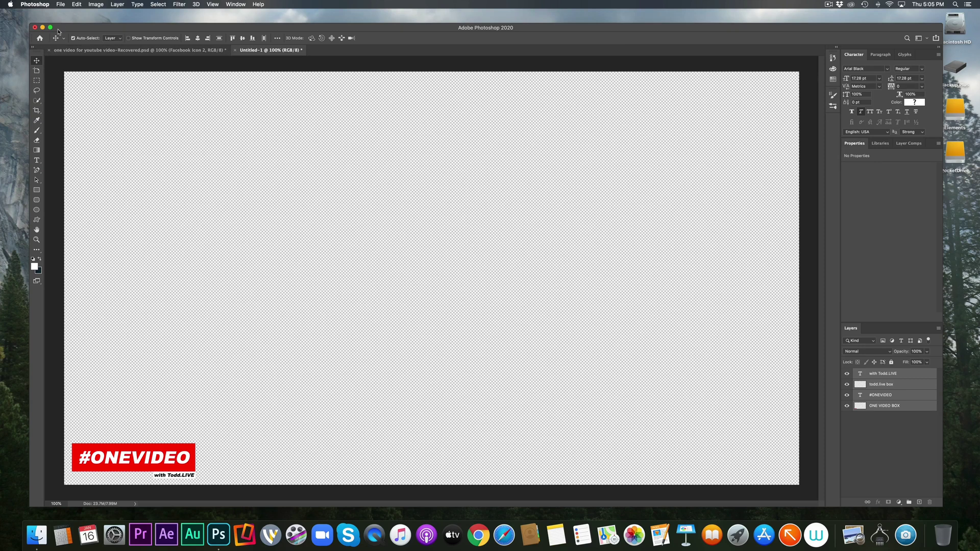
Save the Untitled-1 document as 'one video example.psd'
left_click(61, 4)
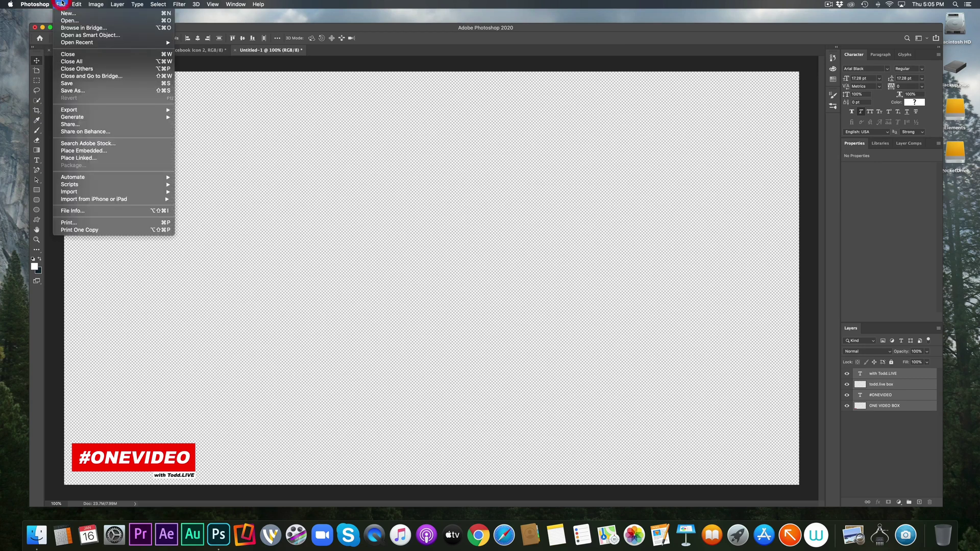
left_click(81, 95)
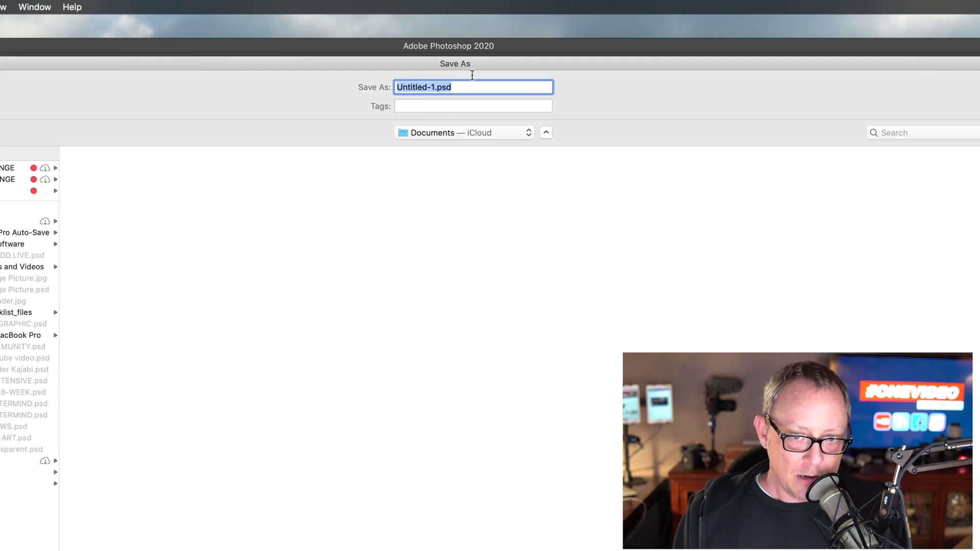
left_click(432, 85)
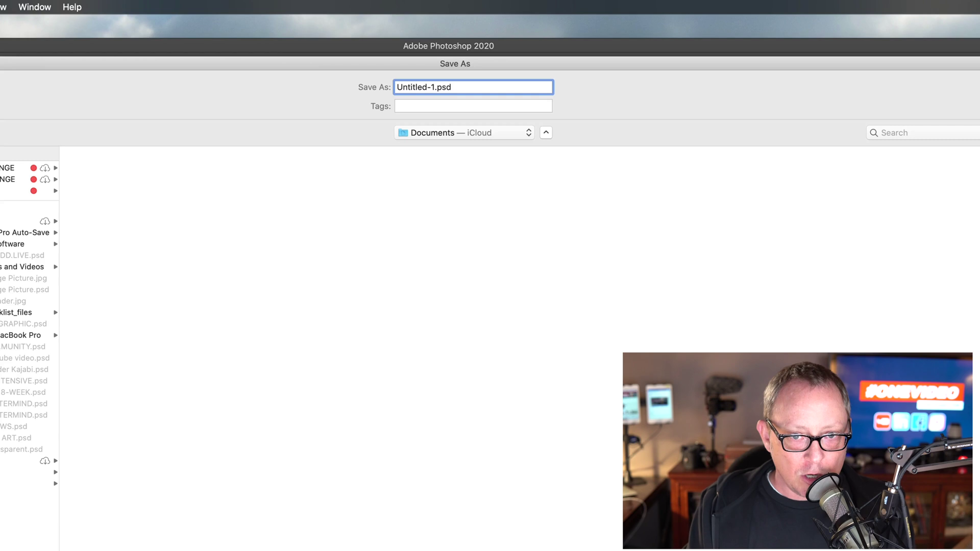
key("BackSpace")
key("BackSpace")
key("BackSpace")
key("BackSpace")
key("BackSpace")
key("BackSpace")
key("BackSpace")
key("BackSpace")
key("BackSpace")
key("BackSpace")
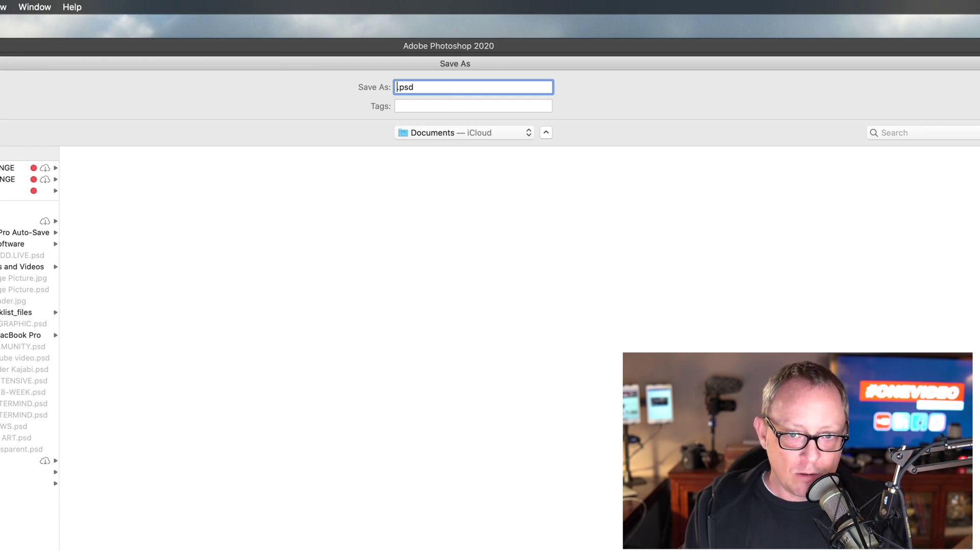
type("one video ")
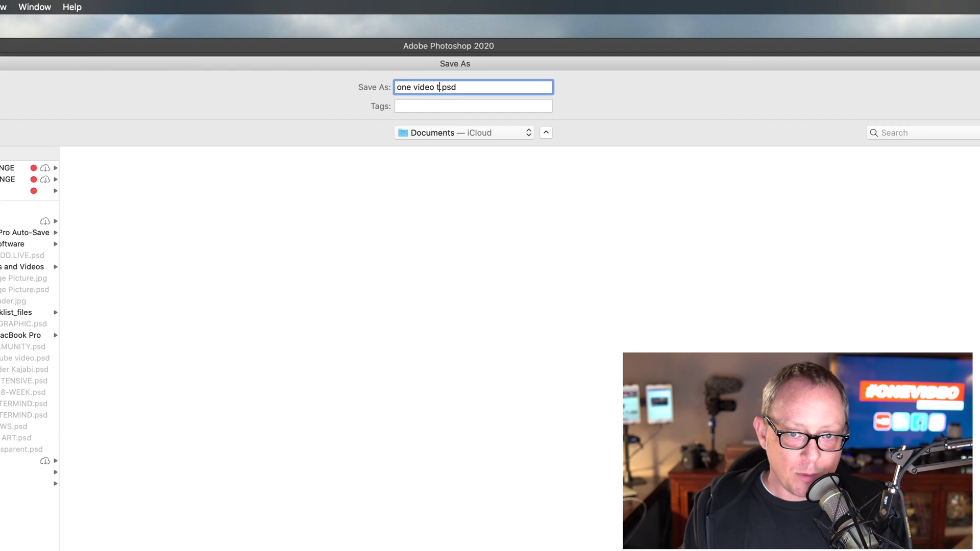
type("example")
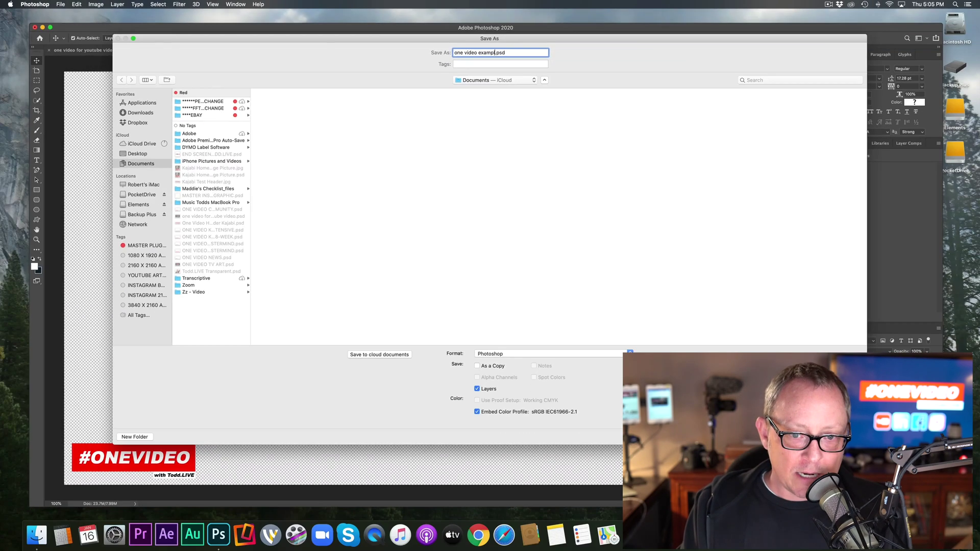
key("Return")
key("Return")
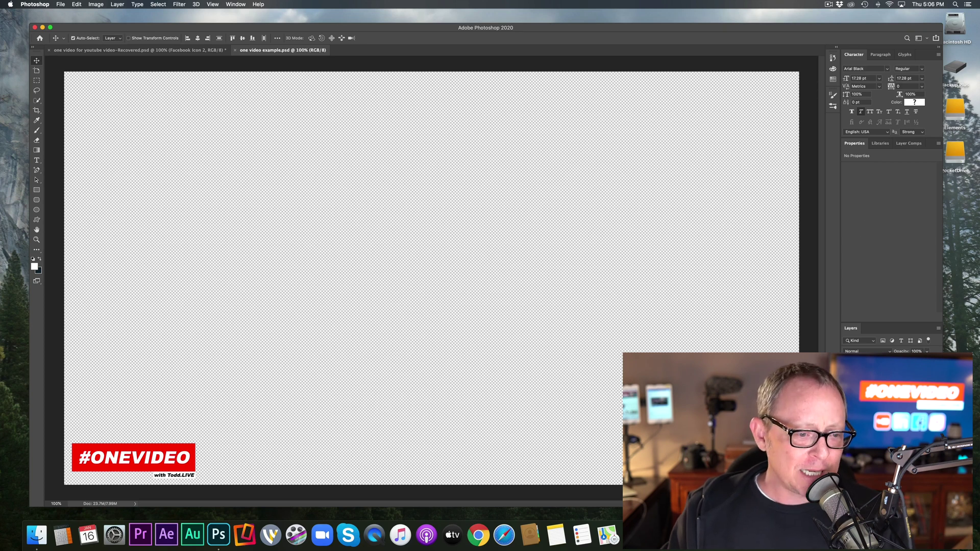
Place picture of todd.jpg from Zz - Video as the bottom layer, then hide it
left_click(37, 535)
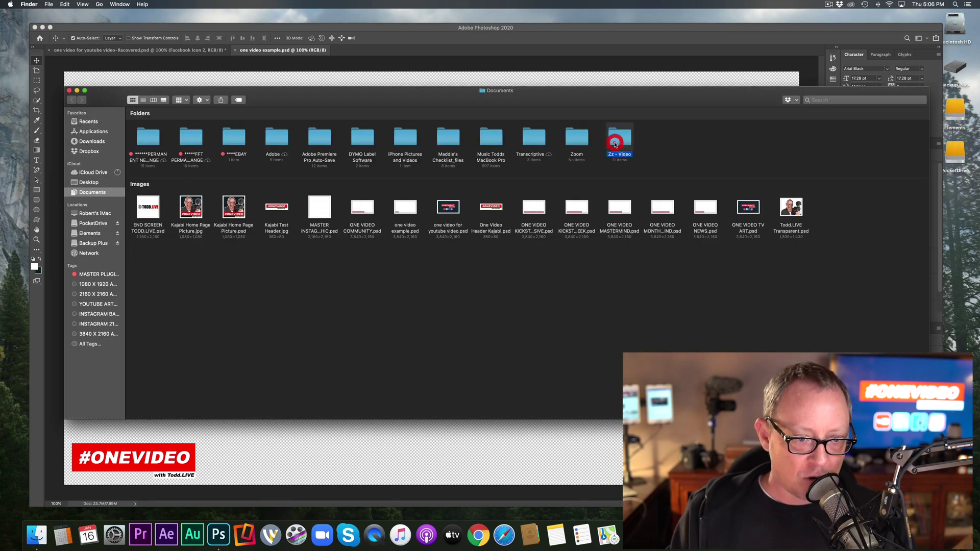
double_click(616, 140)
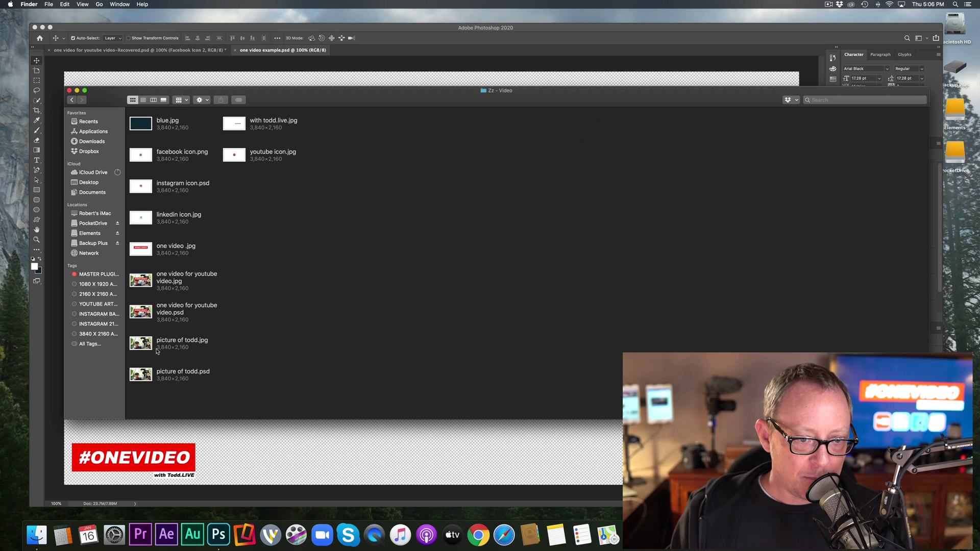
mouse_move(157, 351)
left_mouse_down()
mouse_move(303, 440)
mouse_move(322, 462)
mouse_move(307, 453)
mouse_move(322, 359)
left_mouse_up()
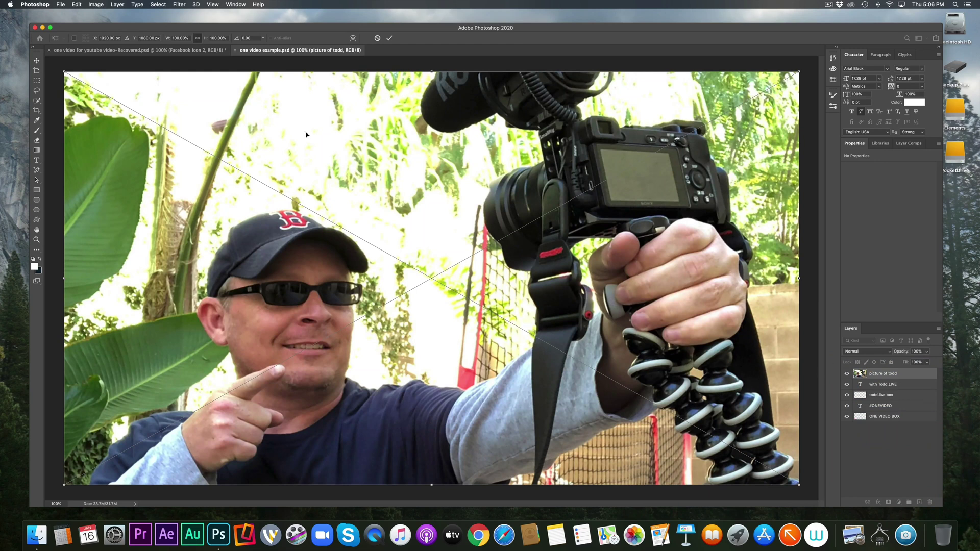
left_click(389, 38)
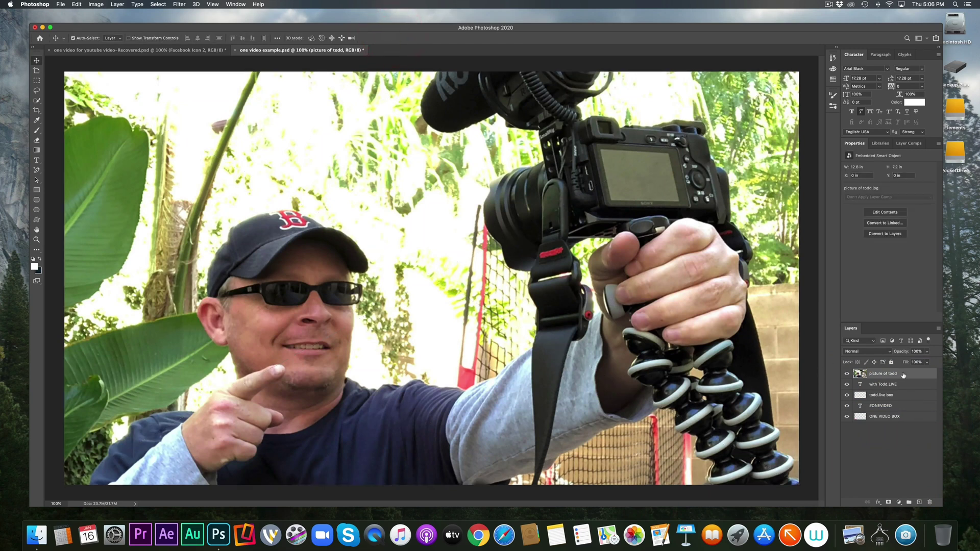
left_click_drag(903, 375, 897, 420)
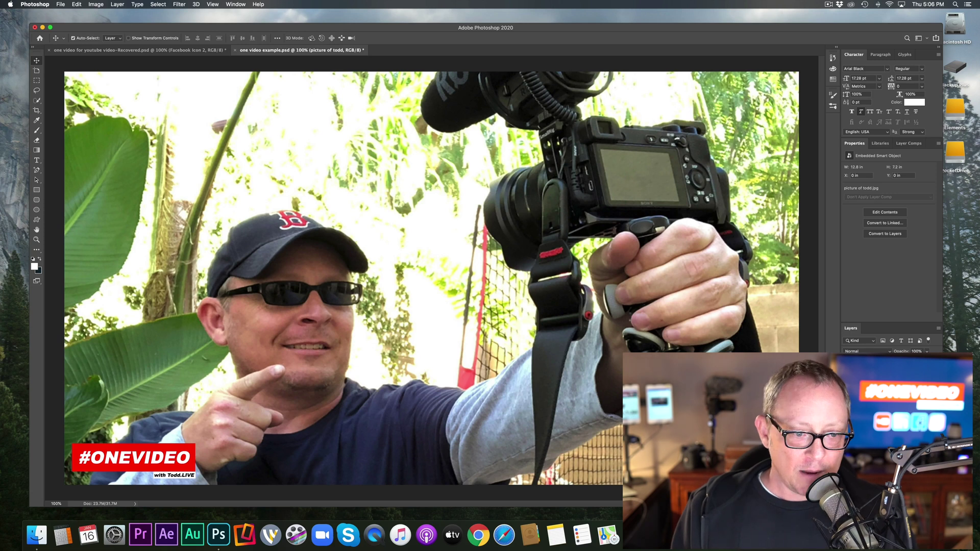
left_click(847, 388)
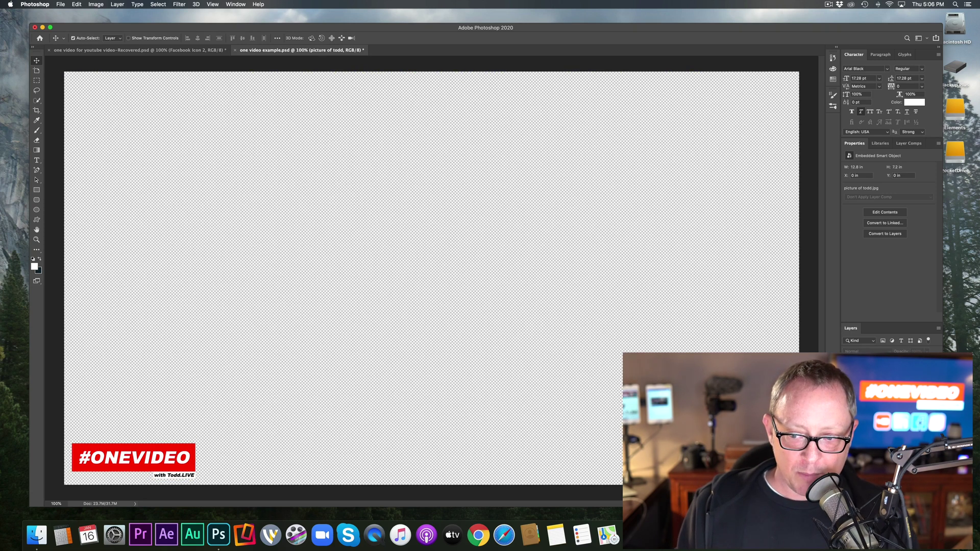
Make the ONE VIDEO BOX layer active and save the PSD
left_click(878, 370)
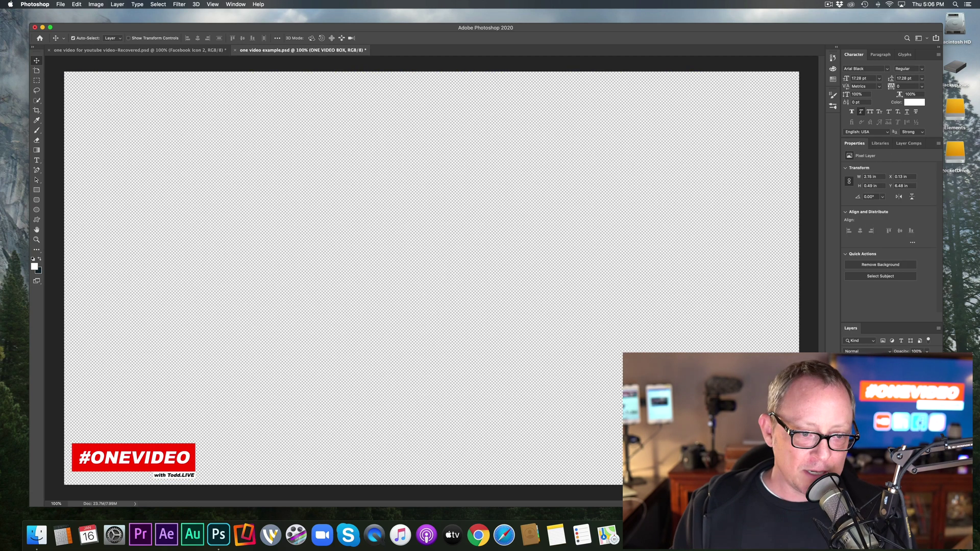
left_click(60, 4)
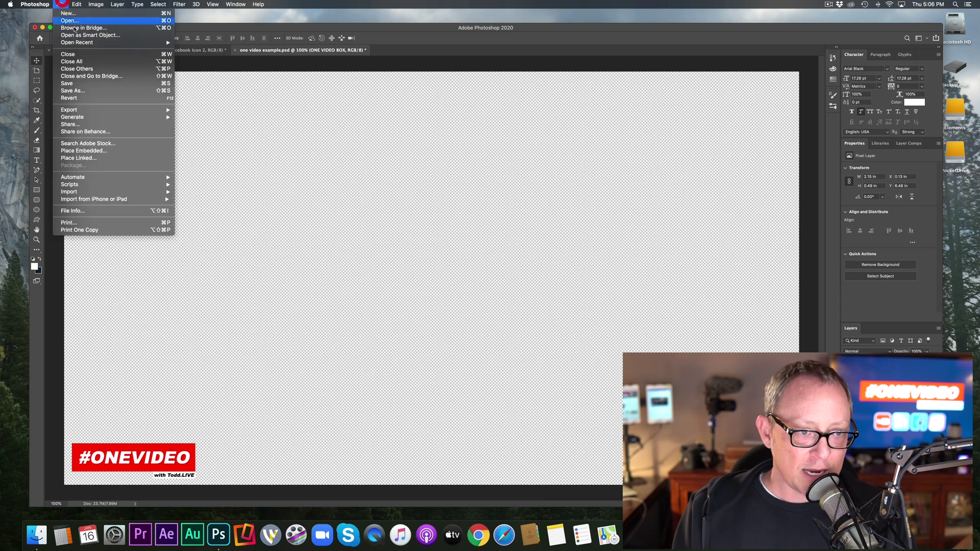
left_click(87, 84)
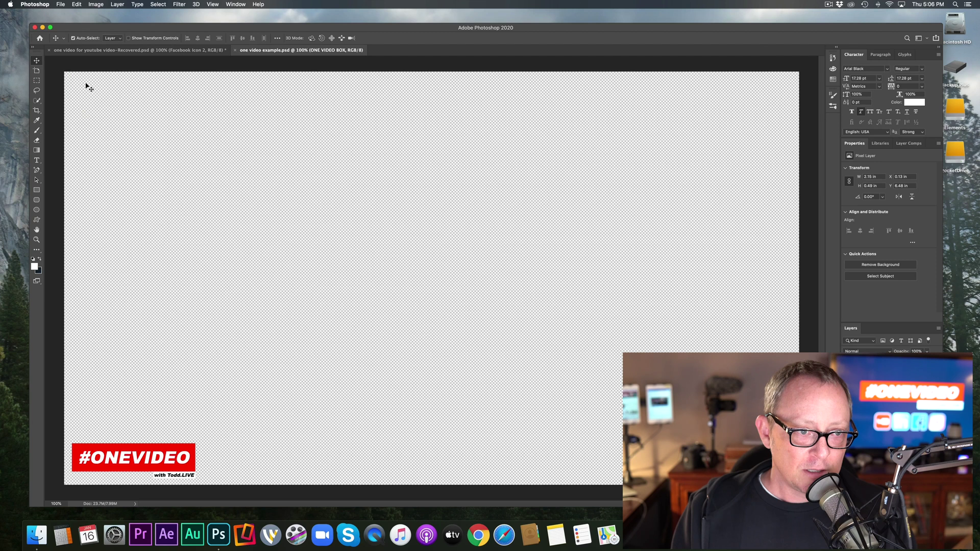
Save a PNG copy as 'one video example.png' and minimize the Photoshop window
left_click(60, 4)
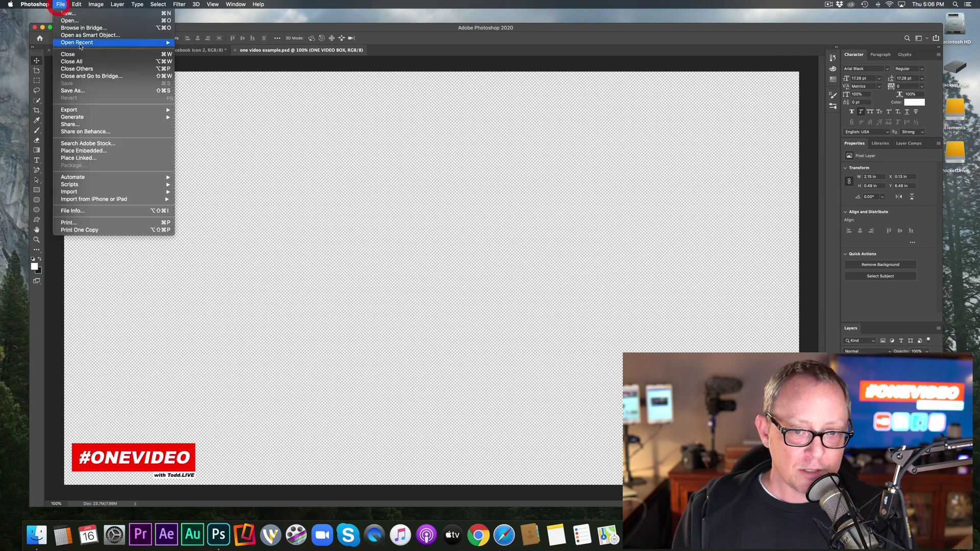
left_click(88, 91)
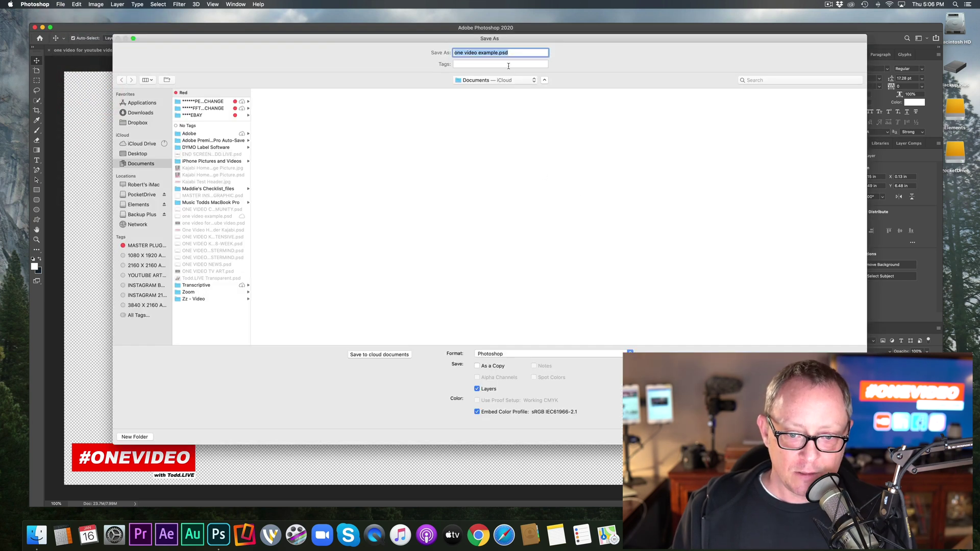
left_click(517, 353)
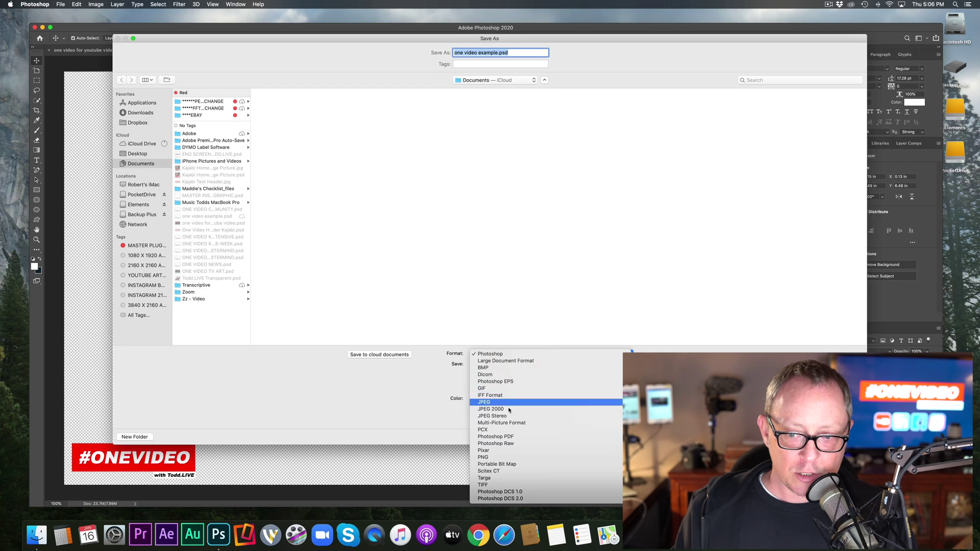
left_click(503, 458)
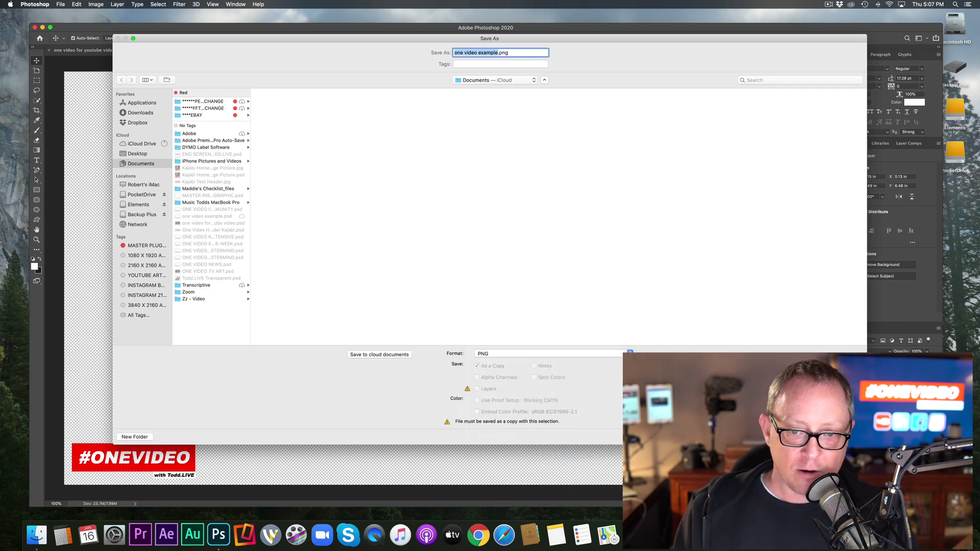
key("Return")
left_click(540, 237)
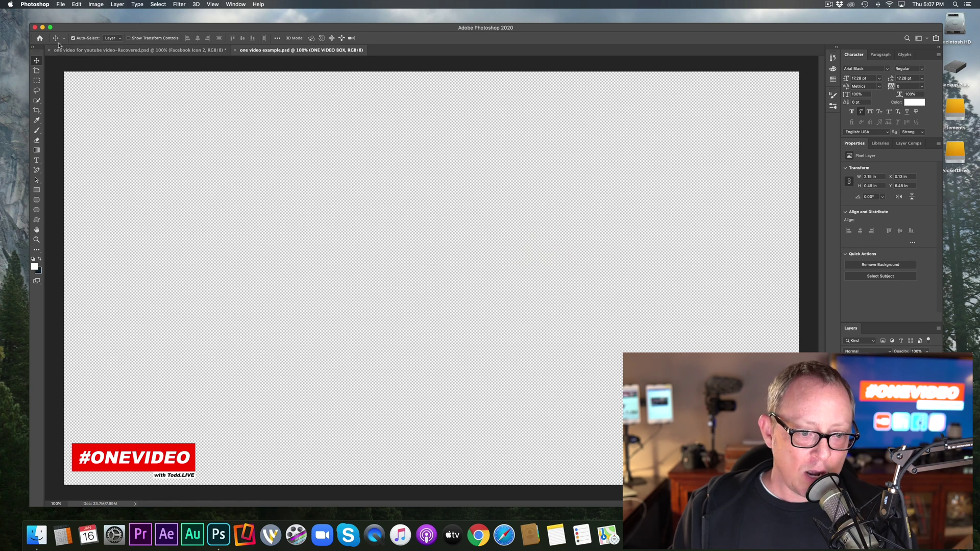
left_click(43, 28)
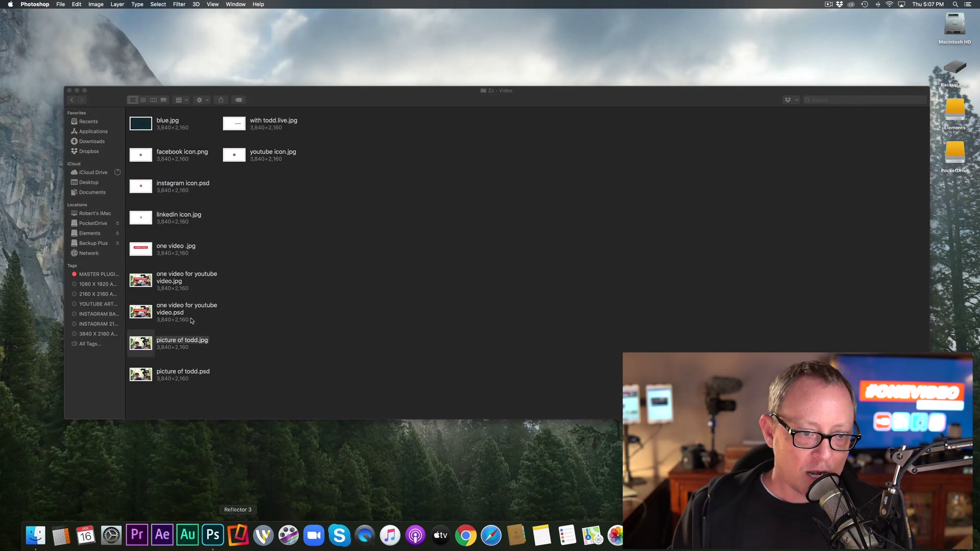
Switch to Premiere Pro, dismiss the new-features overview, and open the 4K MASTER TEMPLATE project
left_click(69, 91)
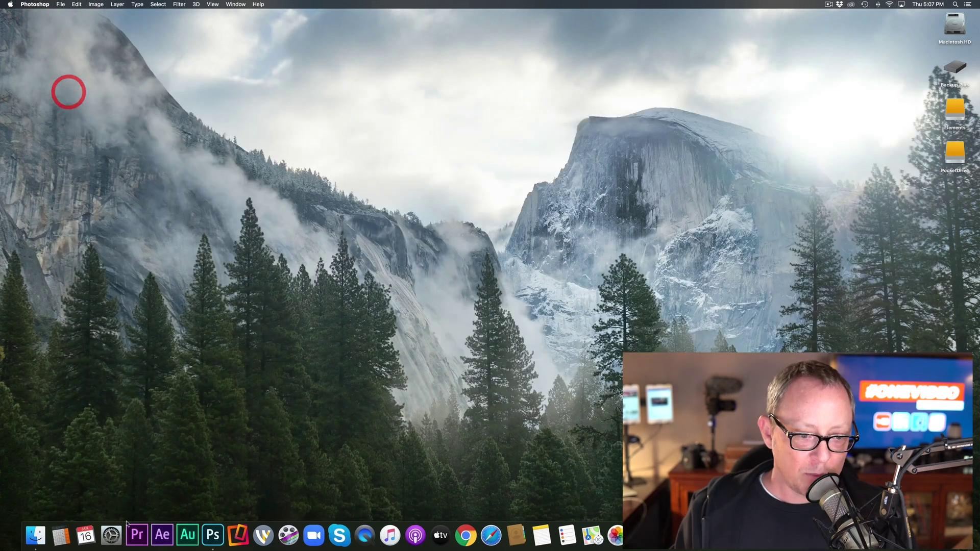
left_click(136, 535)
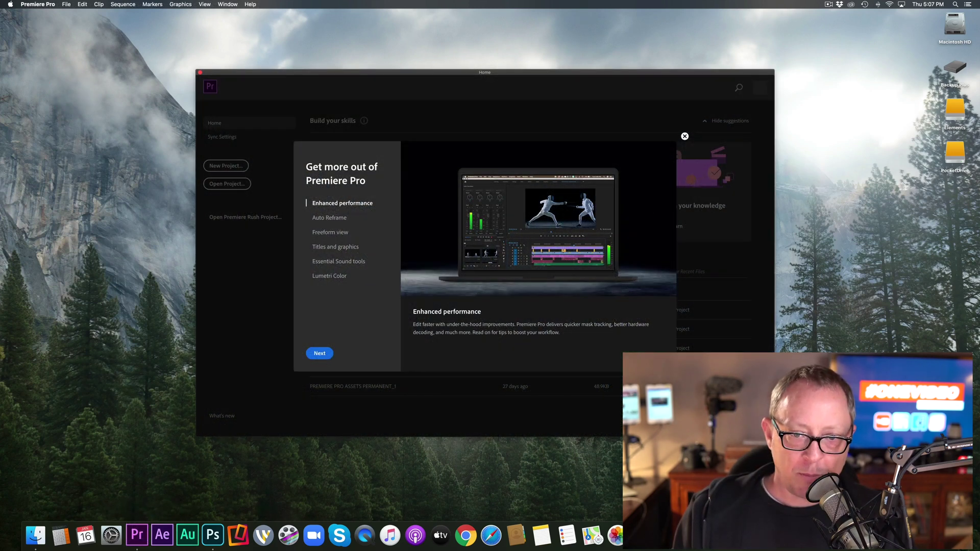
left_click(685, 135)
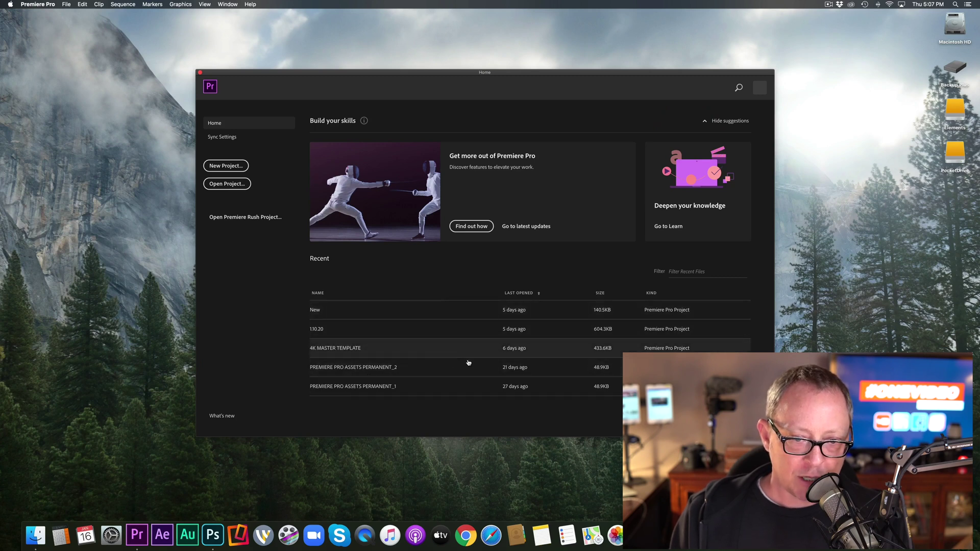
double_click(357, 347)
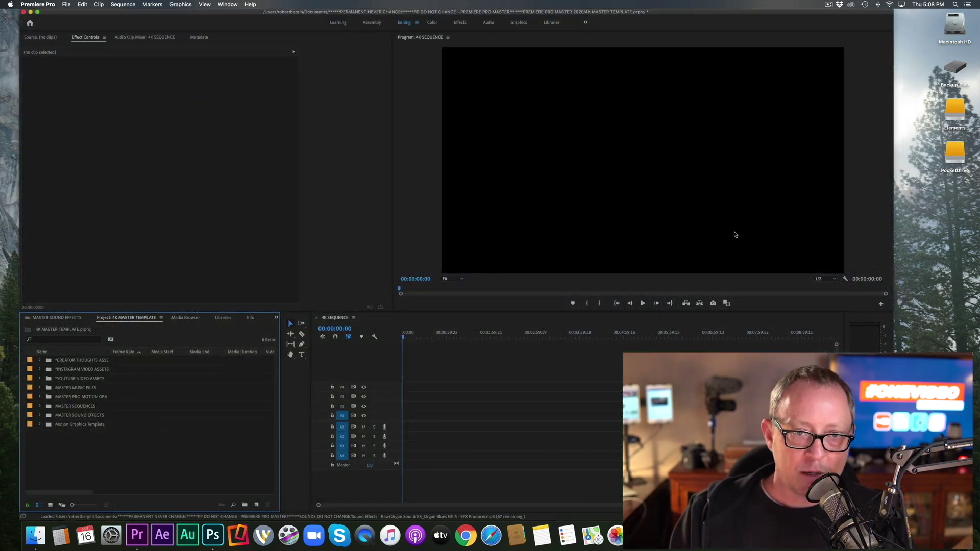
left_click_drag(289, 11, 325, 12)
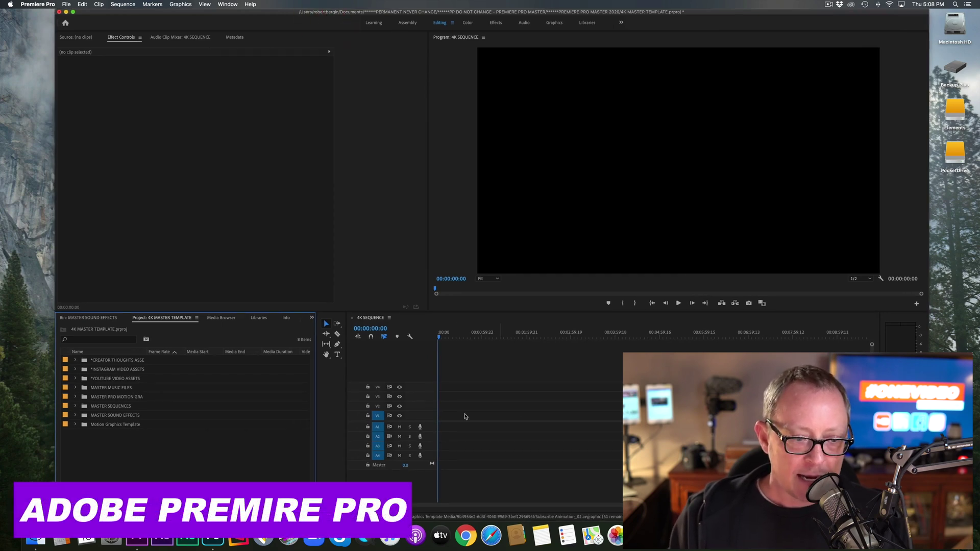
Drag one video example.png from Finder's Zz - Video folder into Premiere's Project panel
left_click(36, 540)
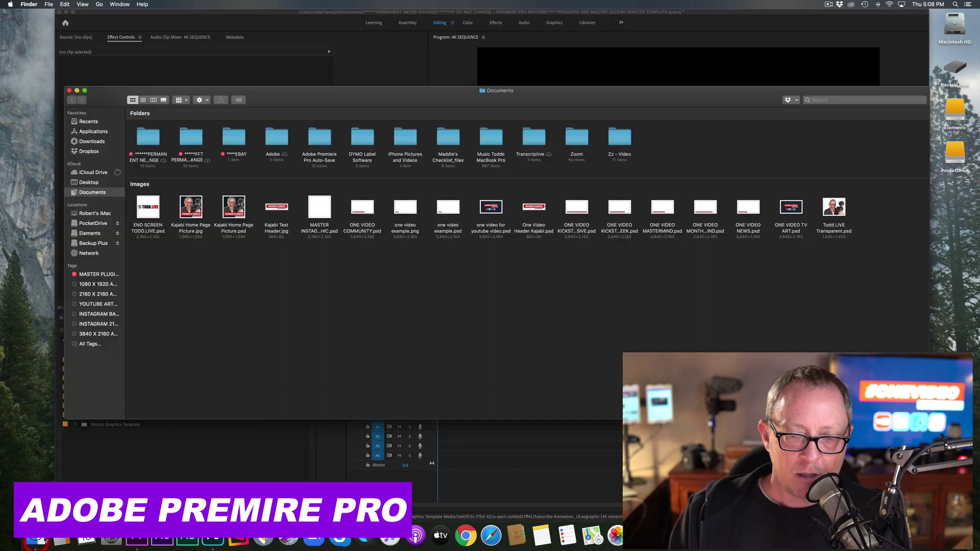
left_click(617, 141)
double_click(618, 141)
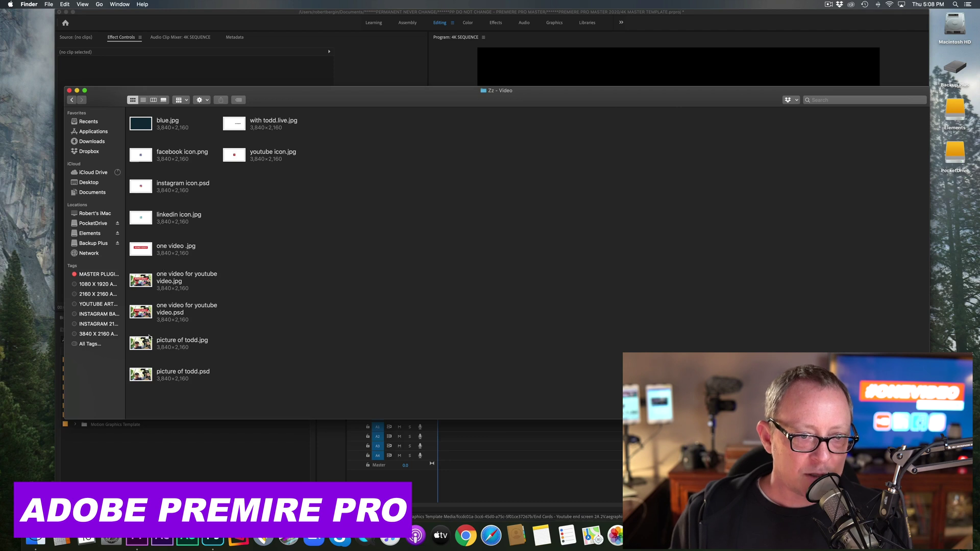
left_click(138, 281)
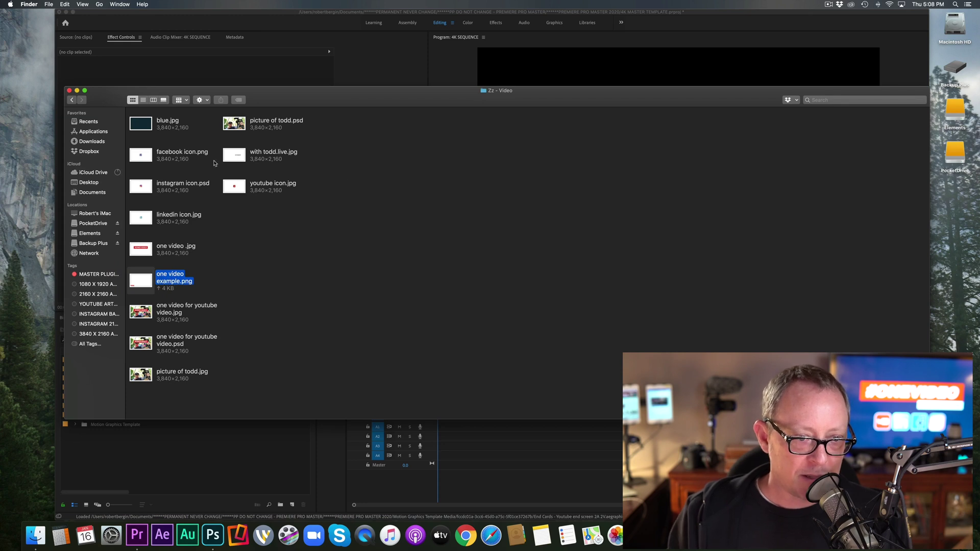
left_click_drag(141, 279, 109, 453)
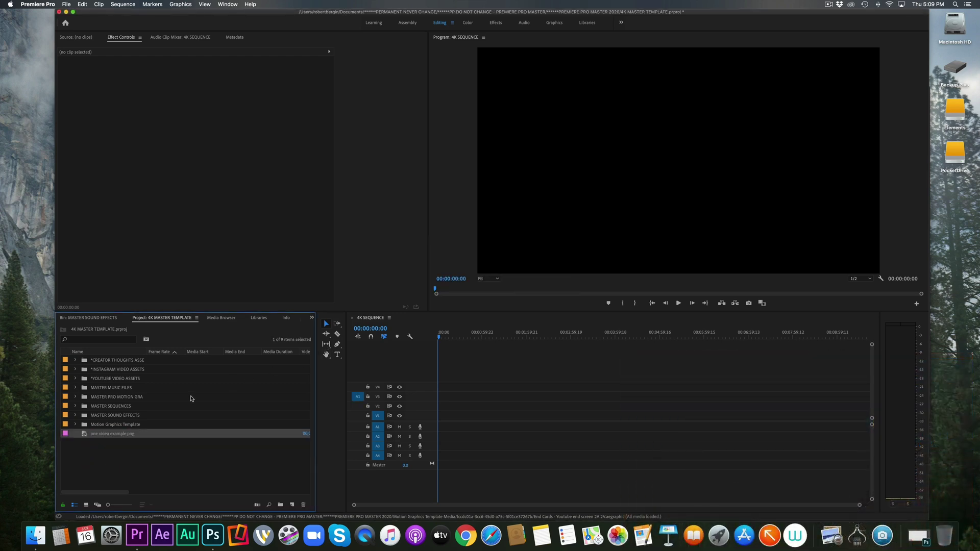
Place one video example.png at the start of the 4K SEQUENCE, then open Documents in Finder
left_click_drag(126, 434, 435, 416)
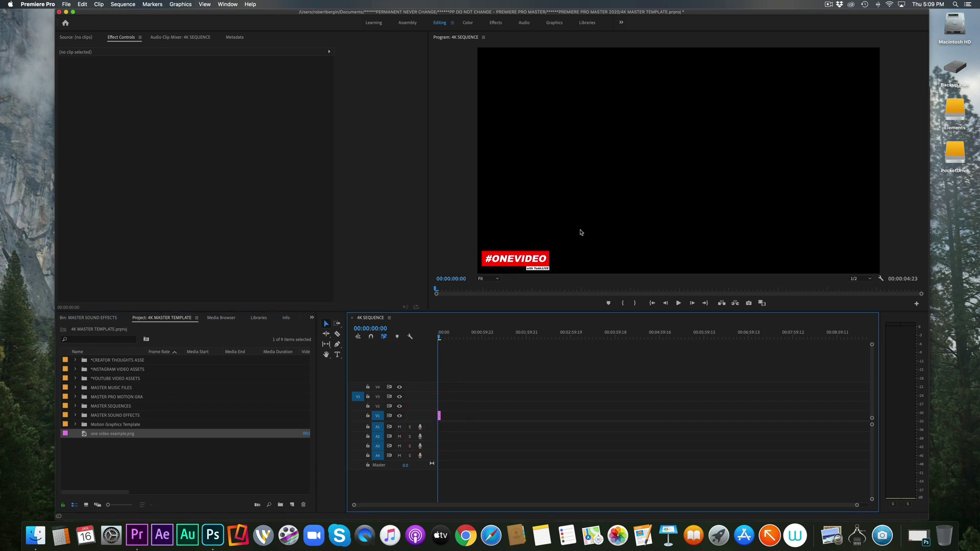
left_click(439, 415)
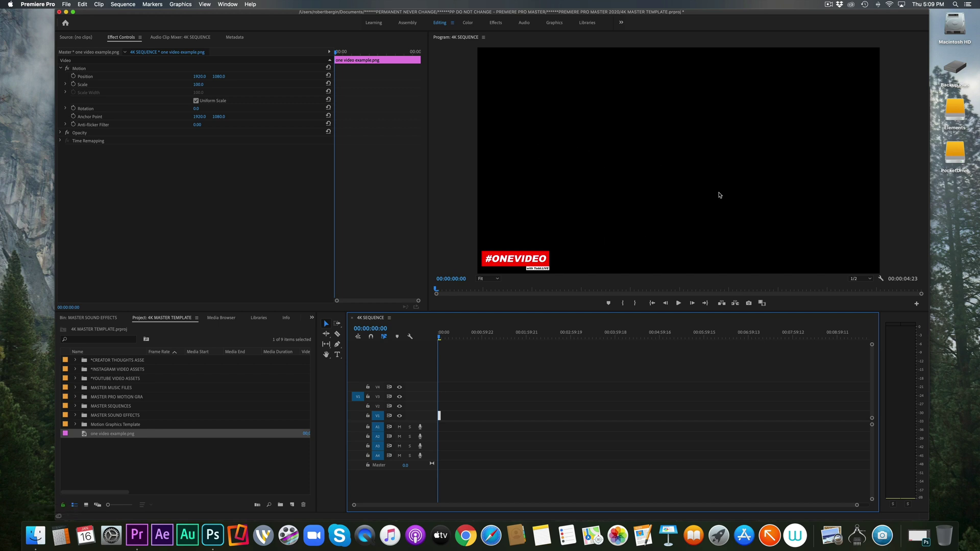
left_click(42, 532)
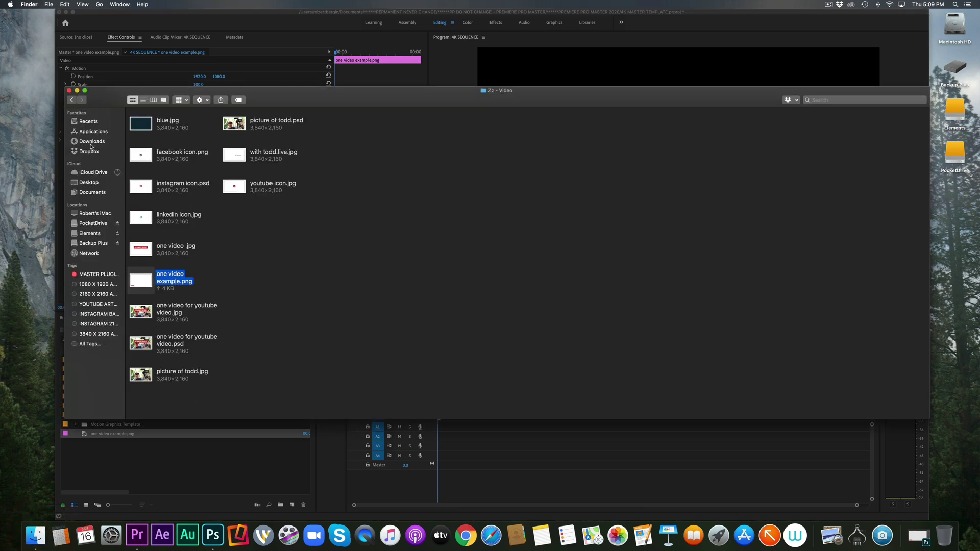
left_click(91, 192)
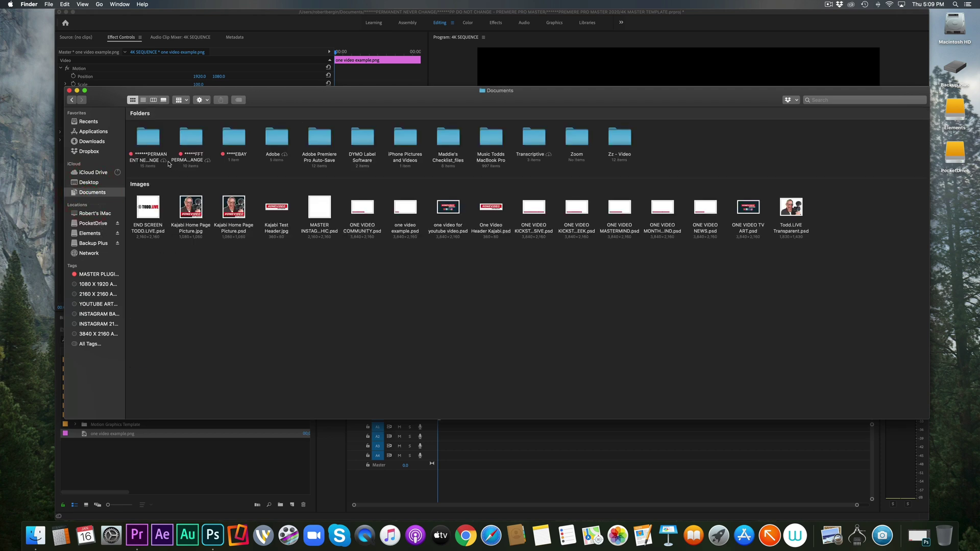
Import C0035.MP4 from PERMANENT NEVER CHANGE > CURRENT VIDEO WORK > 1.6.20 into the project
double_click(152, 140)
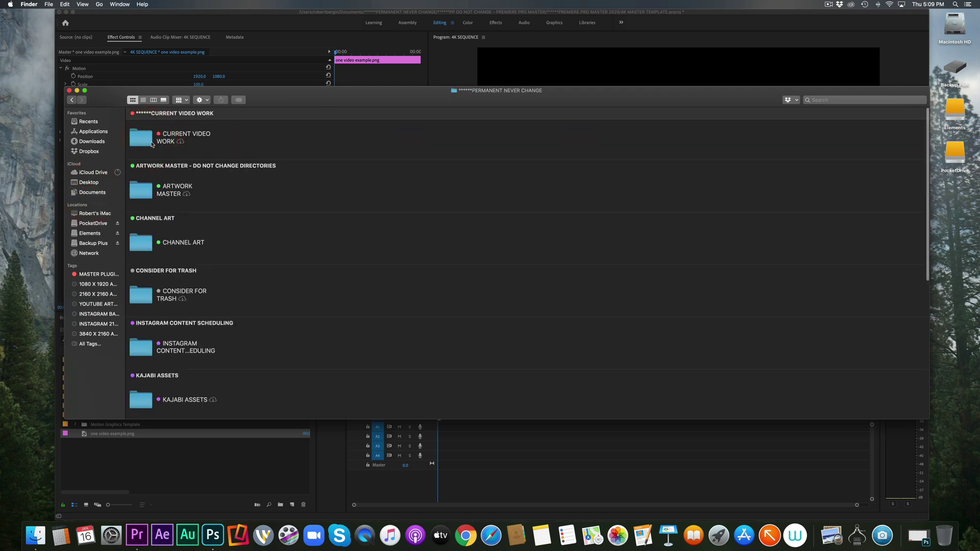
left_click(152, 143)
double_click(151, 143)
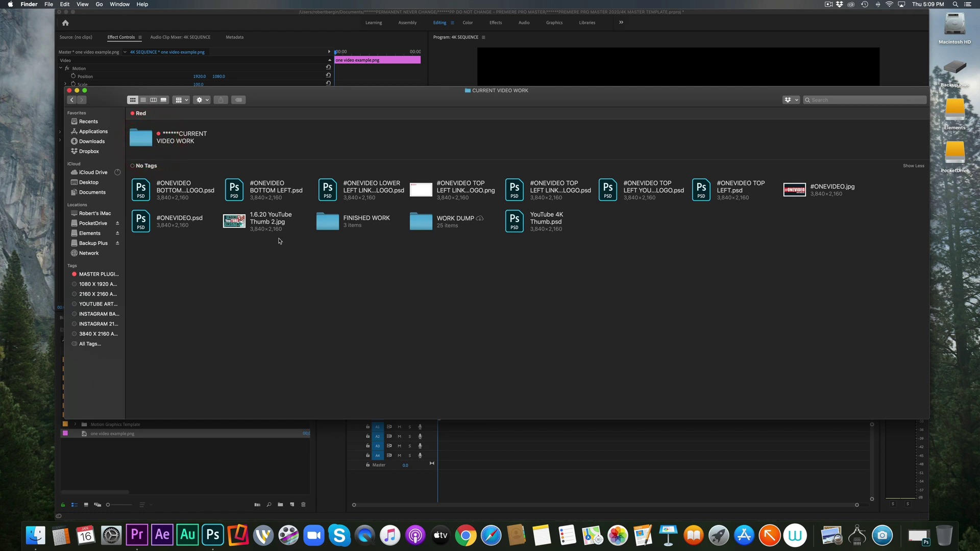
double_click(141, 137)
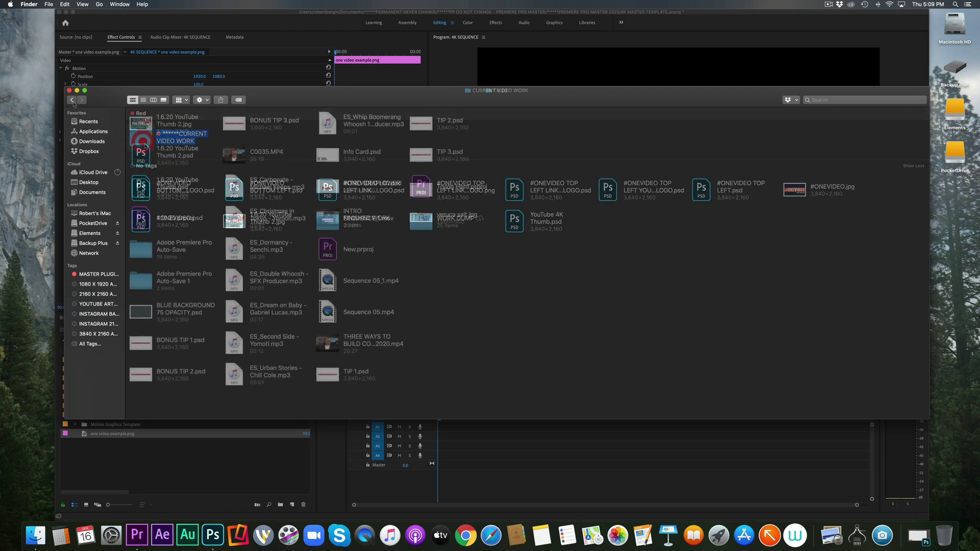
left_click_drag(234, 155, 99, 461)
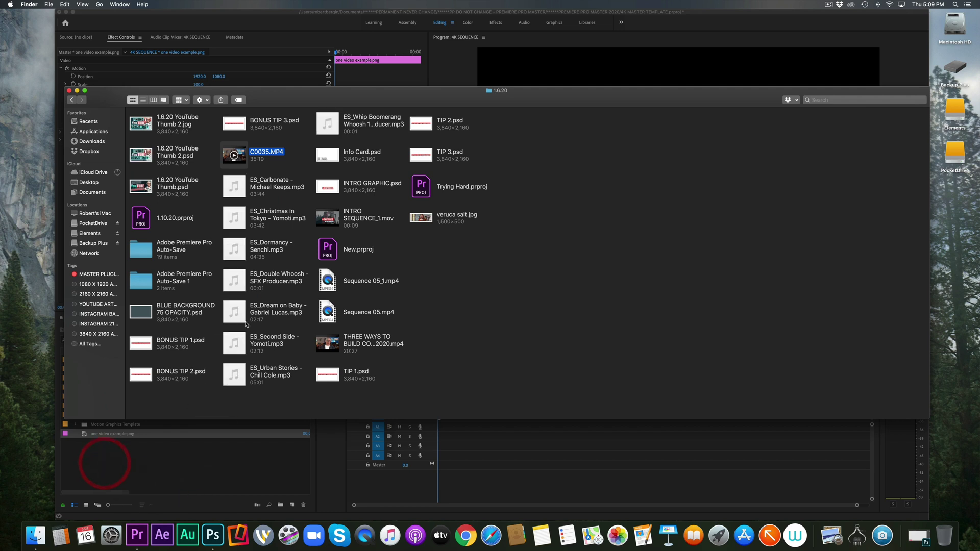
left_click(77, 91)
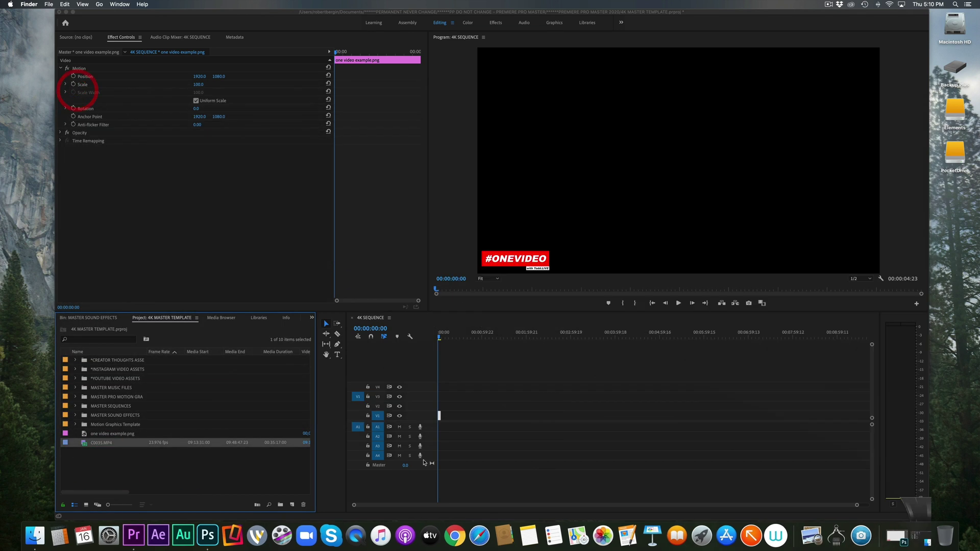
Lay C0035.MP4 onto the timeline at the start of the sequence
left_click(84, 445)
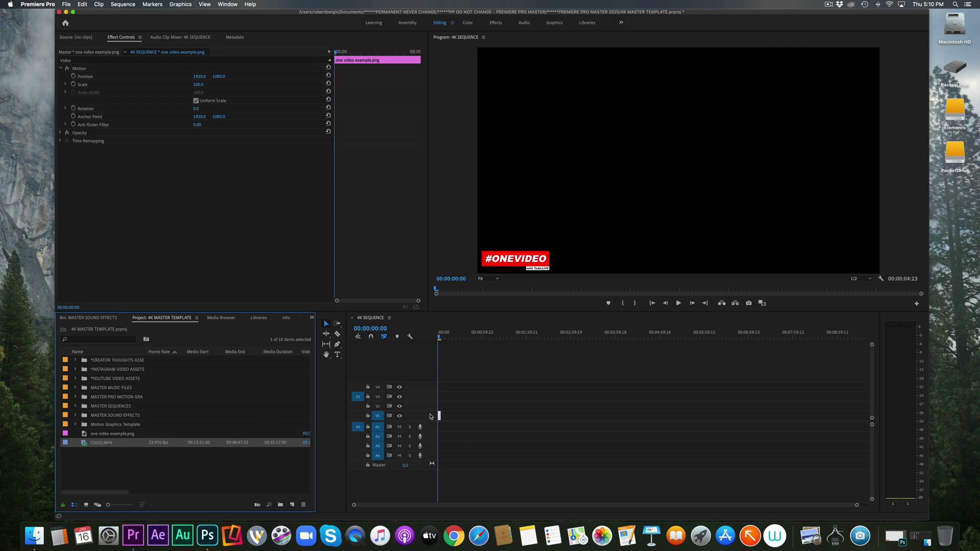
left_click_drag(430, 417, 440, 408)
left_click_drag(84, 445, 437, 427)
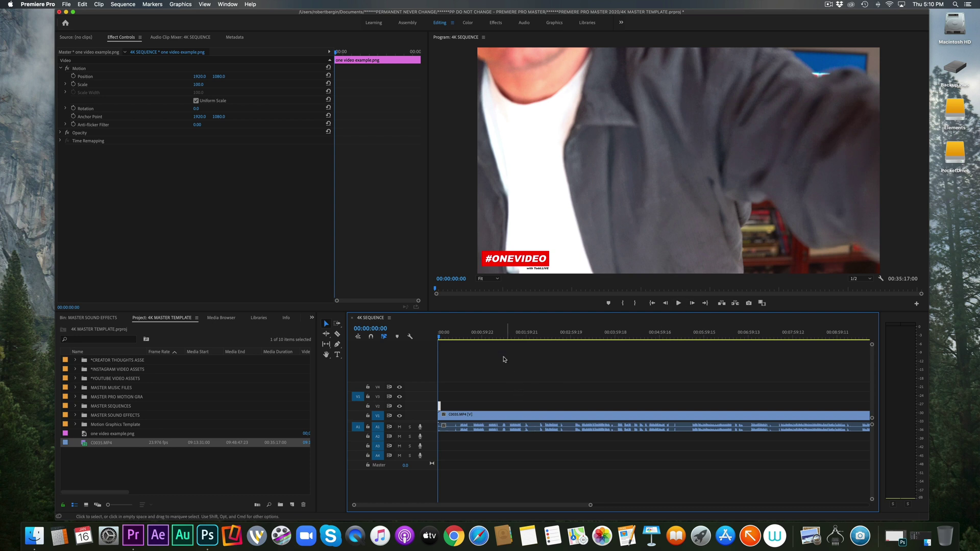
Stretch the PNG overlay clip across several minutes and preview the playback
left_click(504, 337)
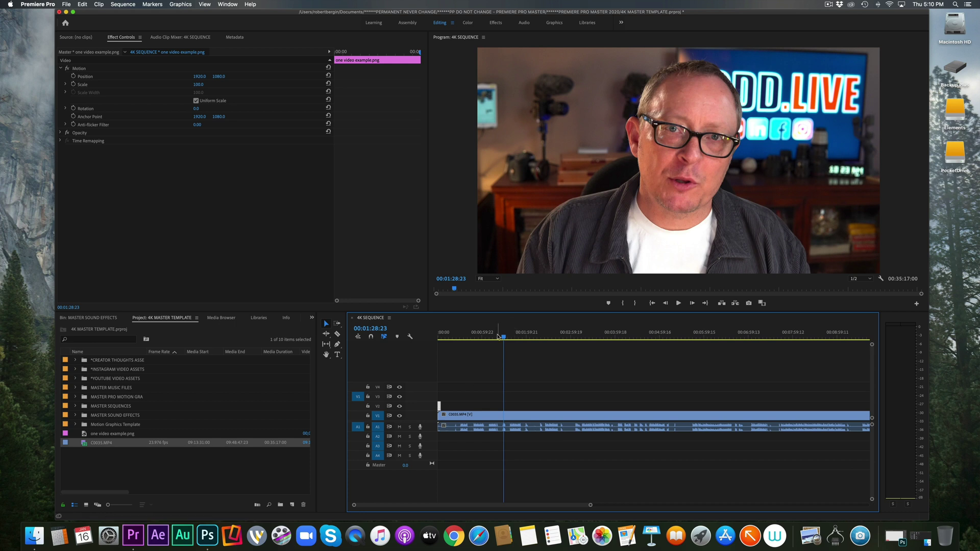
left_click_drag(503, 337, 440, 341)
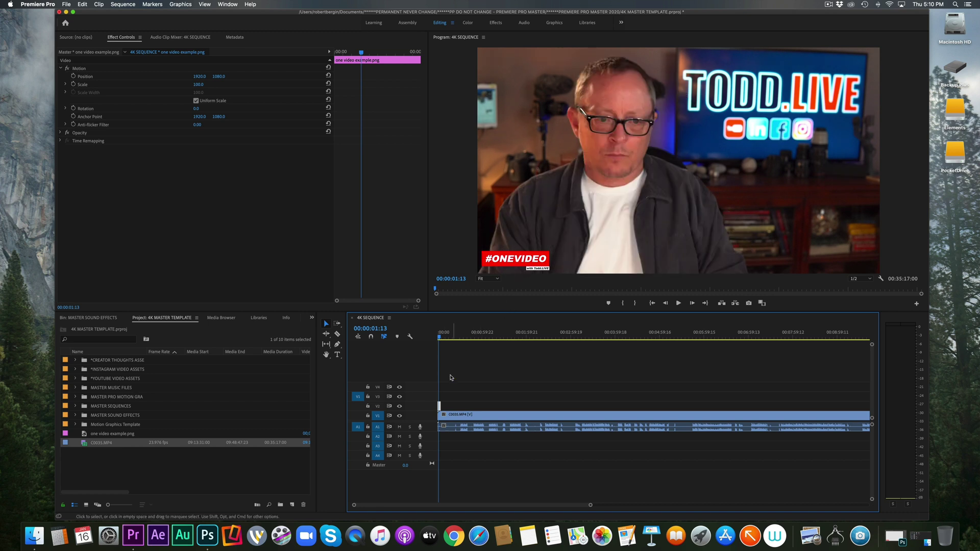
left_click_drag(441, 403, 792, 405)
key("space")
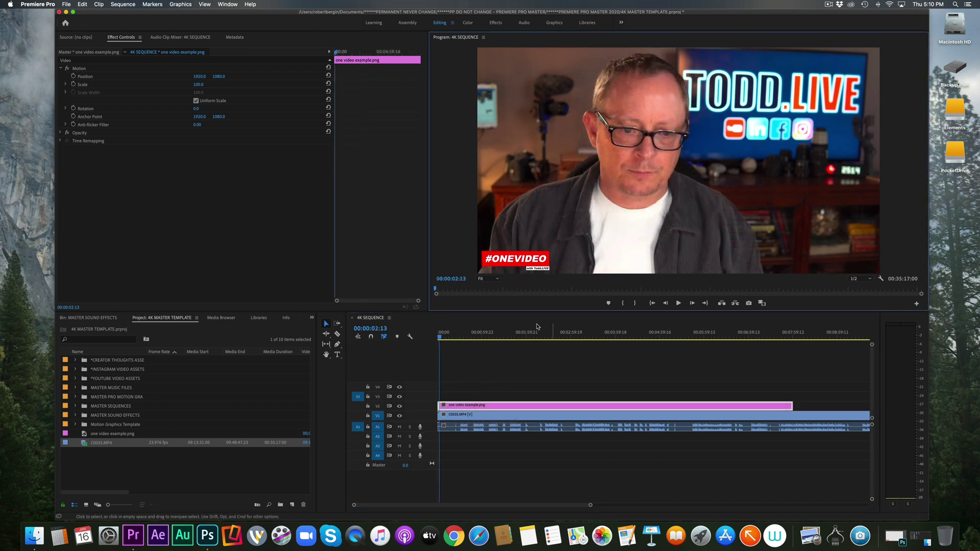
key("space")
left_click_drag(442, 328, 587, 336)
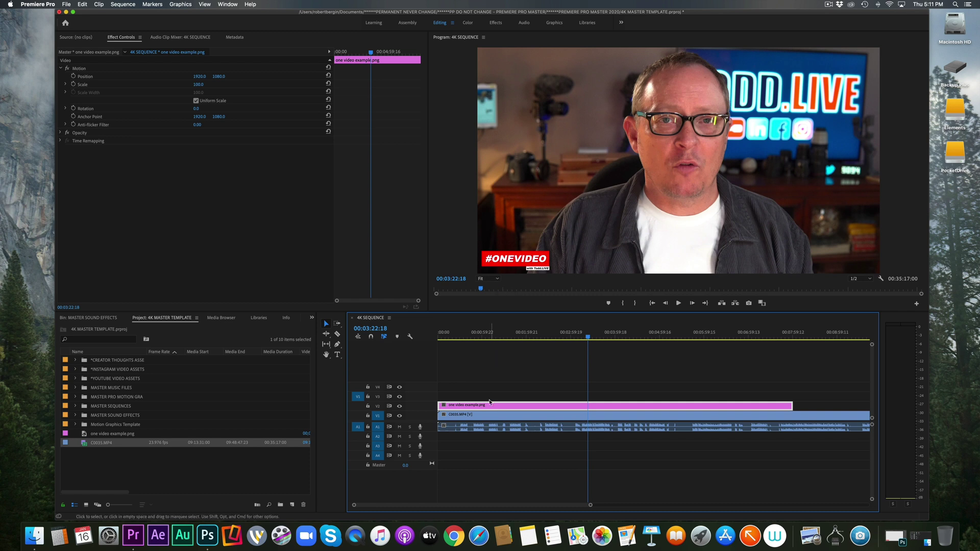
left_click_drag(485, 416, 482, 398)
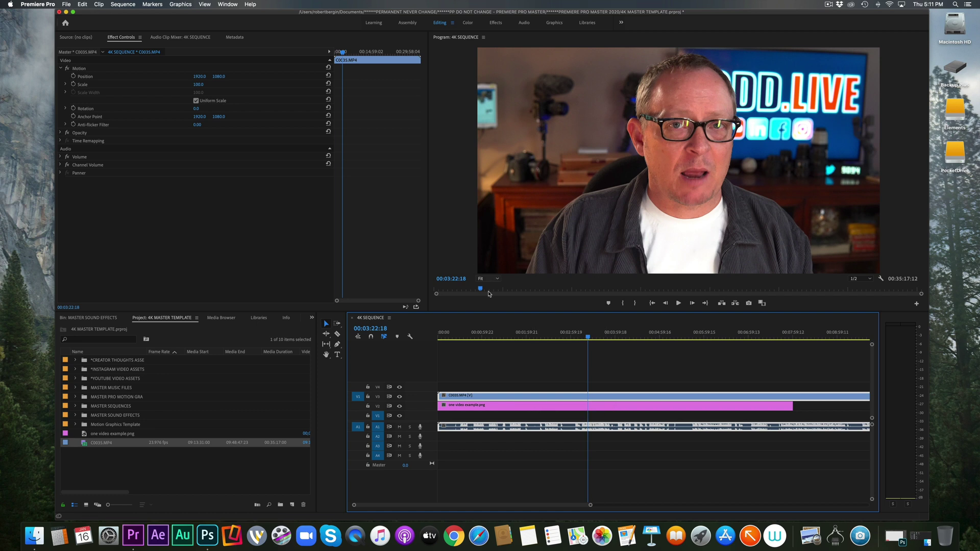
mouse_move(513, 398)
left_mouse_down()
mouse_move(523, 408)
mouse_move(512, 413)
left_mouse_up()
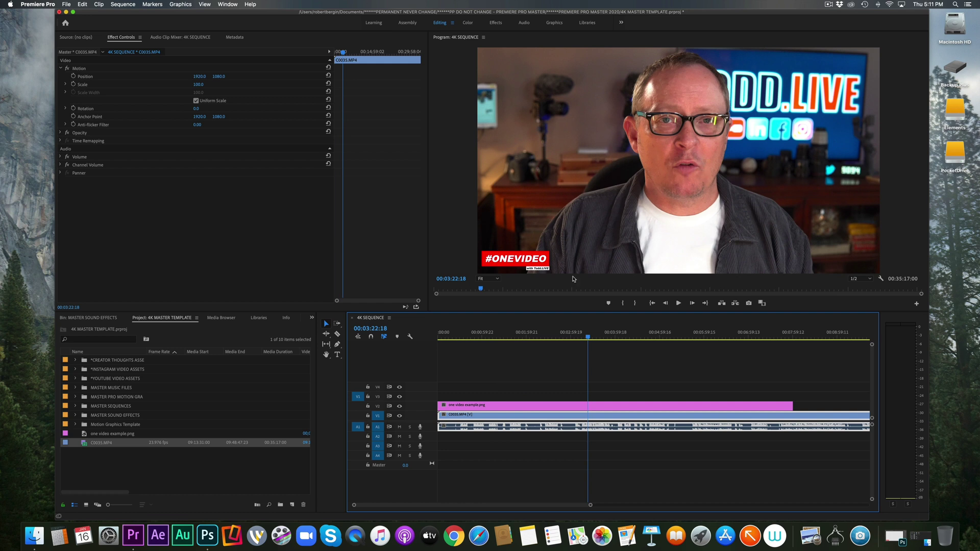
left_click(477, 418)
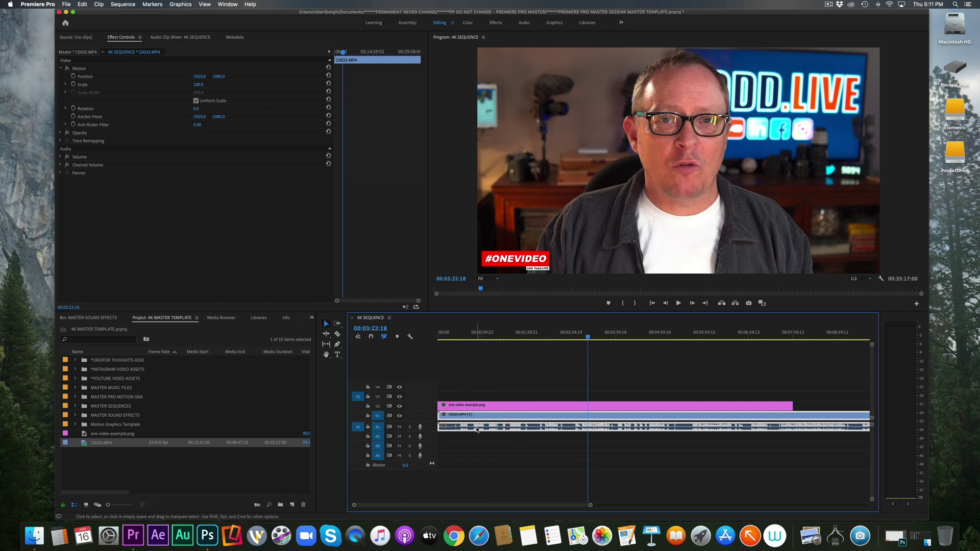
mouse_move(472, 428)
left_mouse_down()
mouse_move(482, 439)
mouse_move(499, 409)
mouse_move(496, 418)
mouse_move(480, 415)
left_mouse_up()
left_click(471, 406)
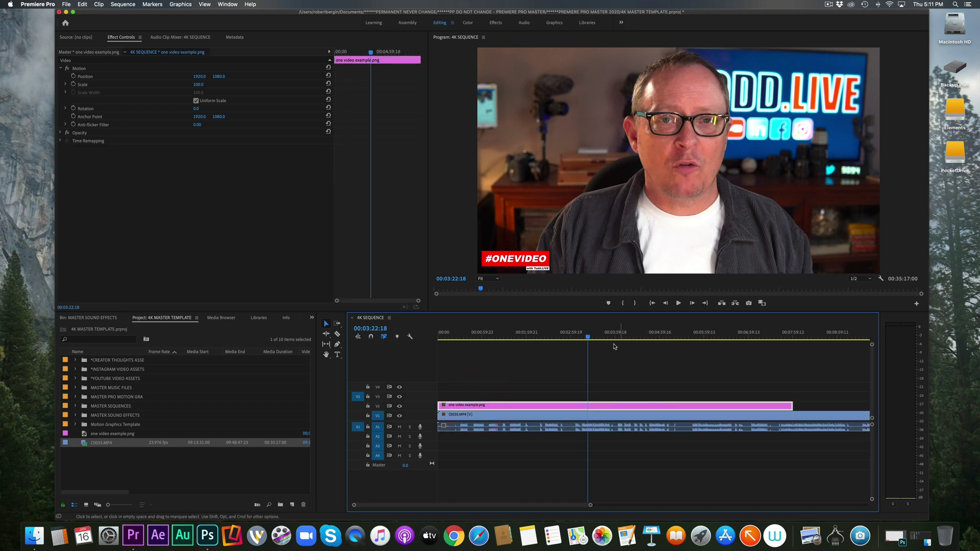
left_click_drag(587, 338, 802, 340)
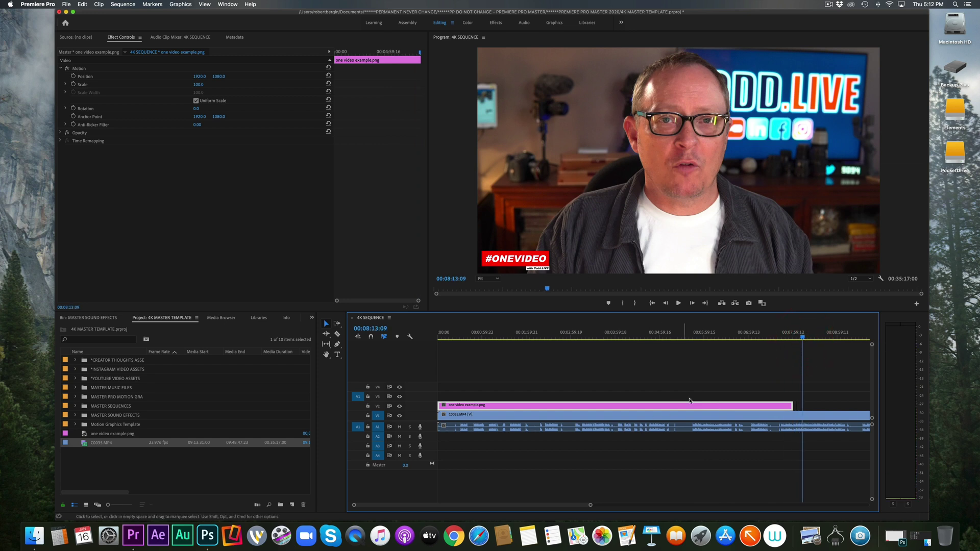
left_click(758, 403)
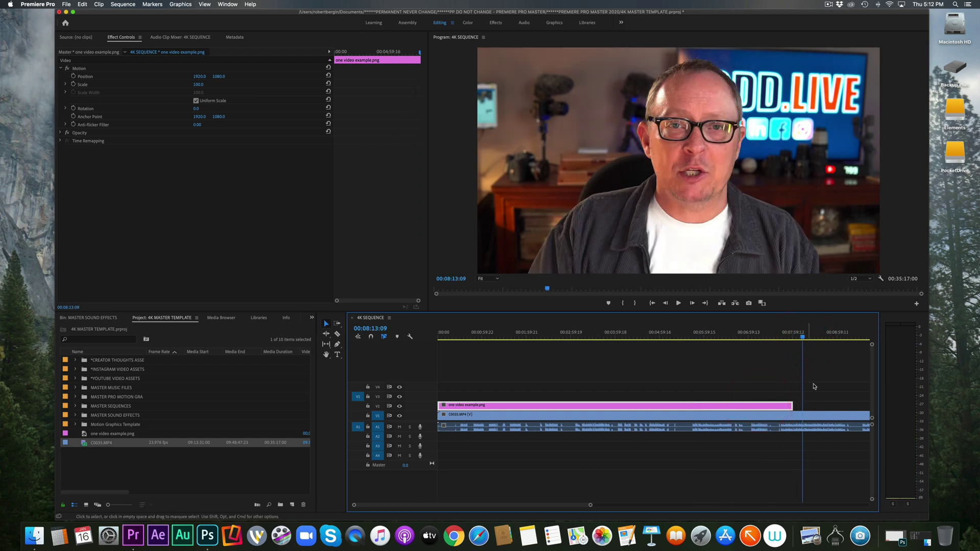
Extend the 'one video example.png' overlay on V2 so #ONEVIDEO stays visible at 00:08:13:09
left_click_drag(792, 407, 828, 406)
left_click(706, 422)
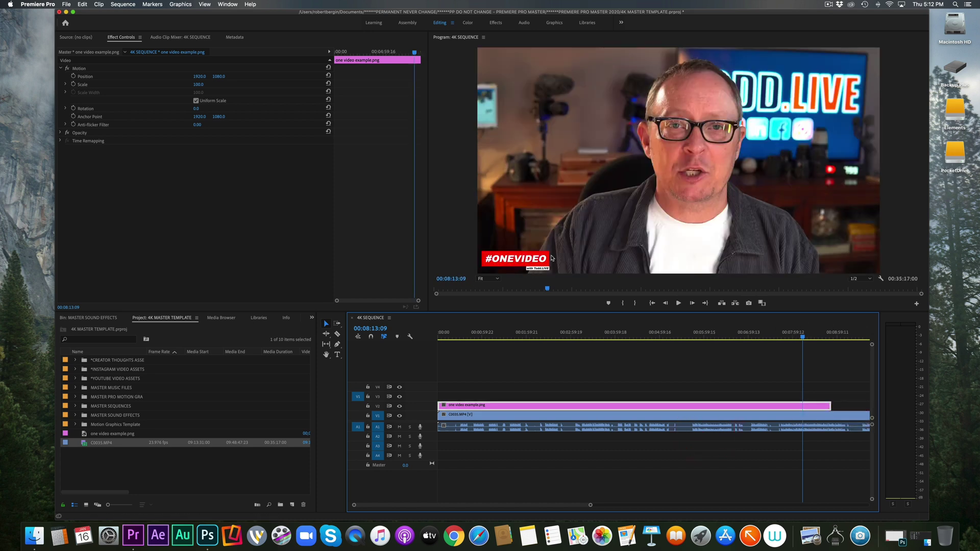